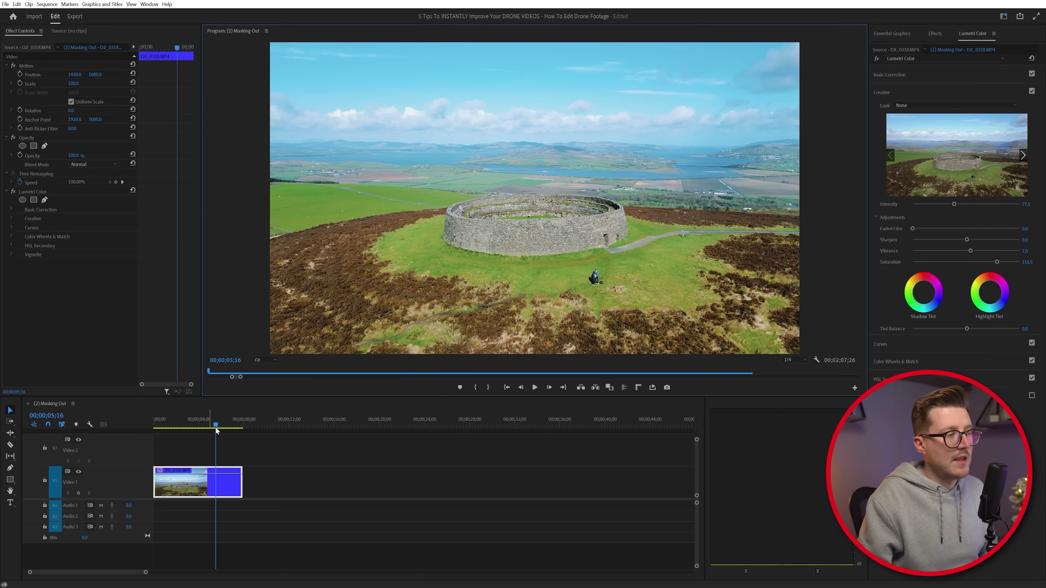
Step: Play the drone clip on Video 1 to review it, and return the playhead to 00;00;00;00
left_click(160, 425)
key("space")
left_click_drag(160, 424, 152, 425)
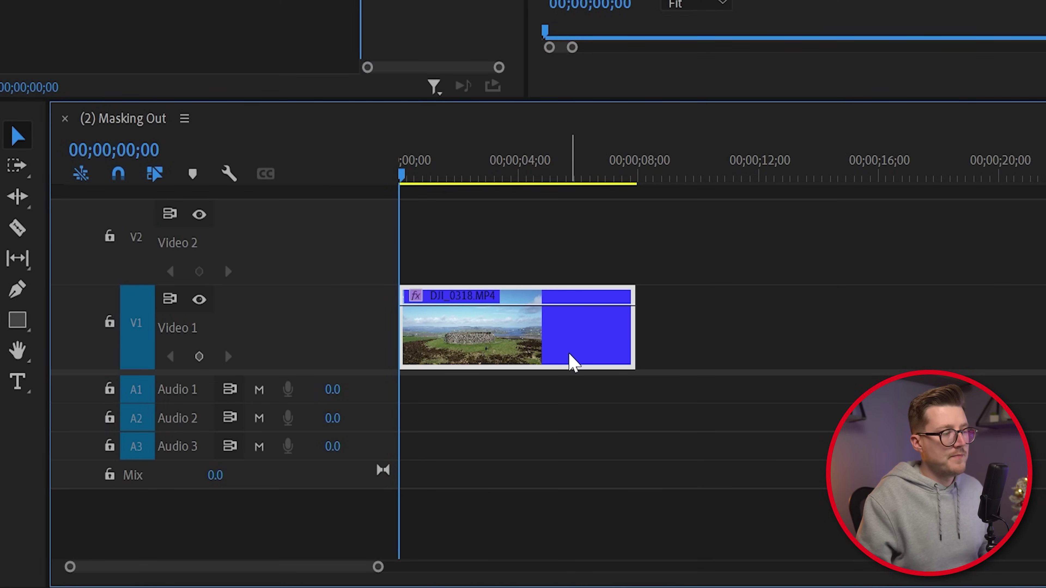
Step: Duplicate the DJI_0318.MP4 clip onto Video 2 directly above the original, and return the playhead to the start
key("ctrl+c")
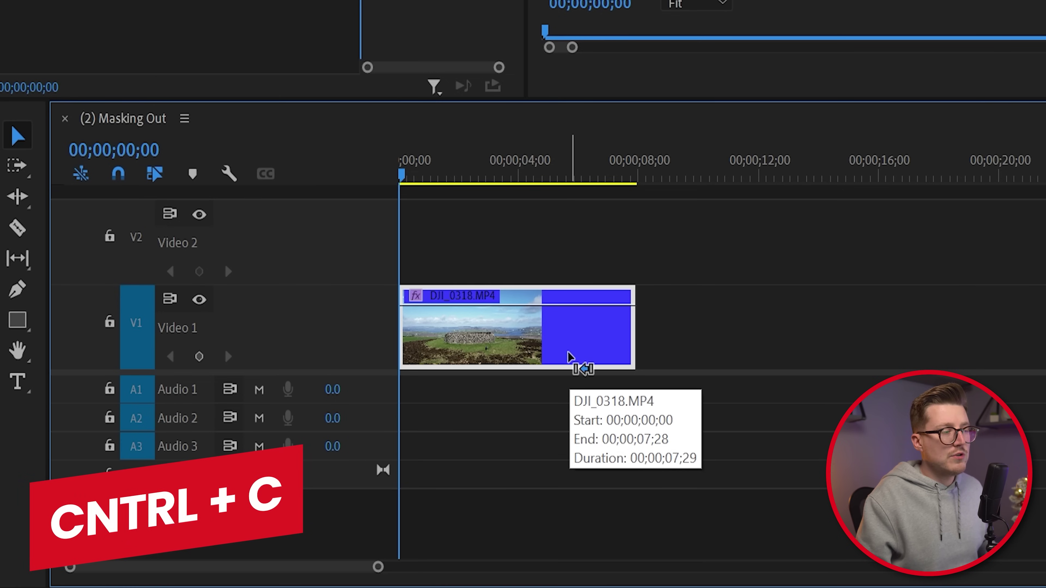
right_click(587, 348)
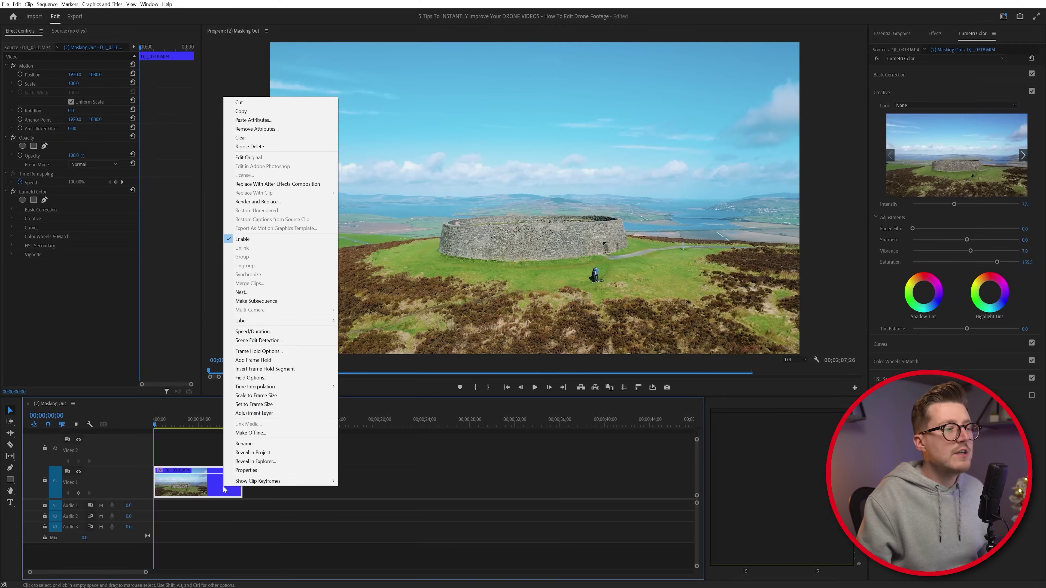
left_click(258, 111)
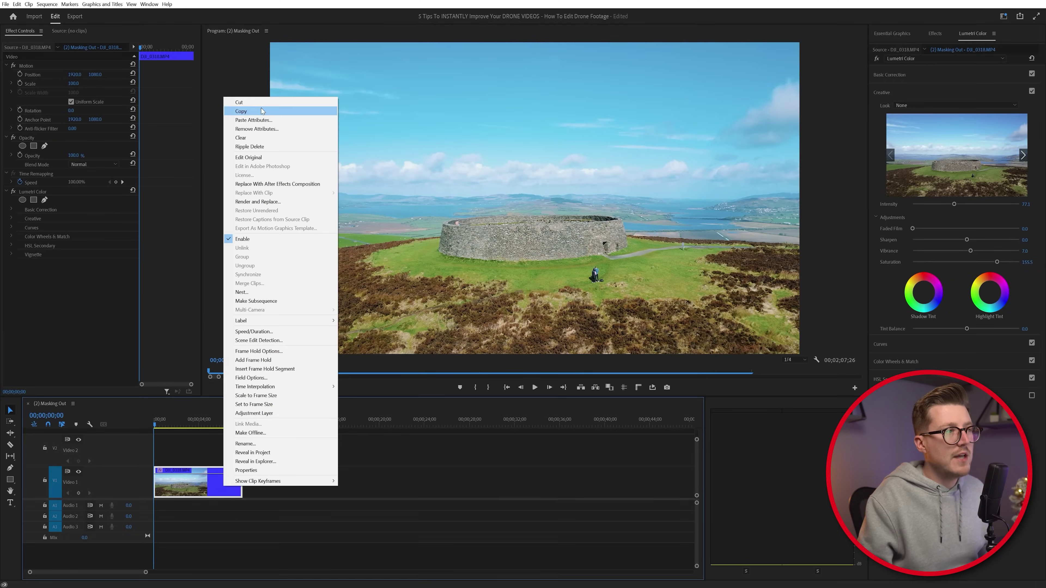
left_click(260, 421)
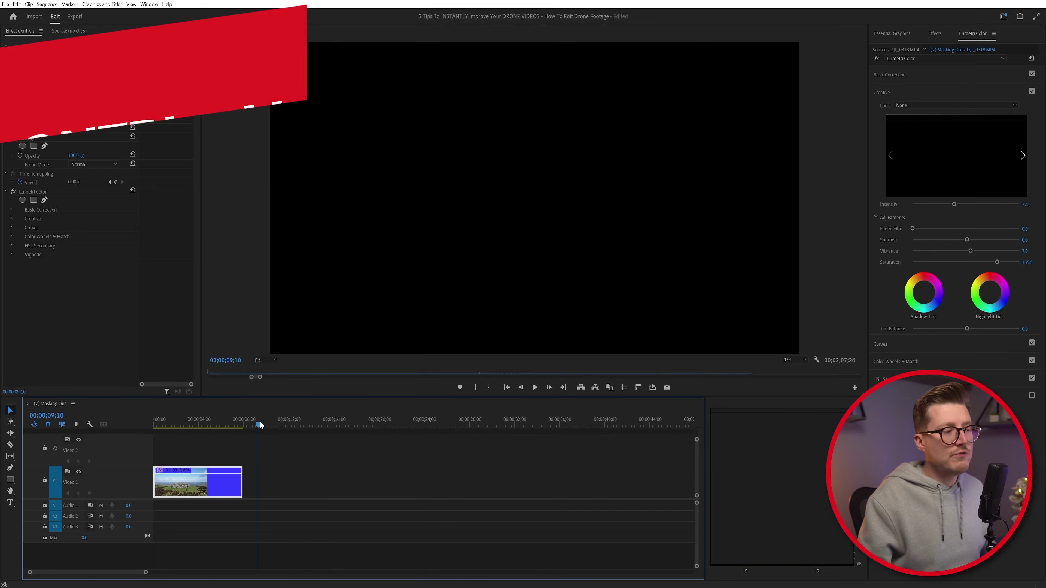
key("ctrl+v")
left_click(17, 4)
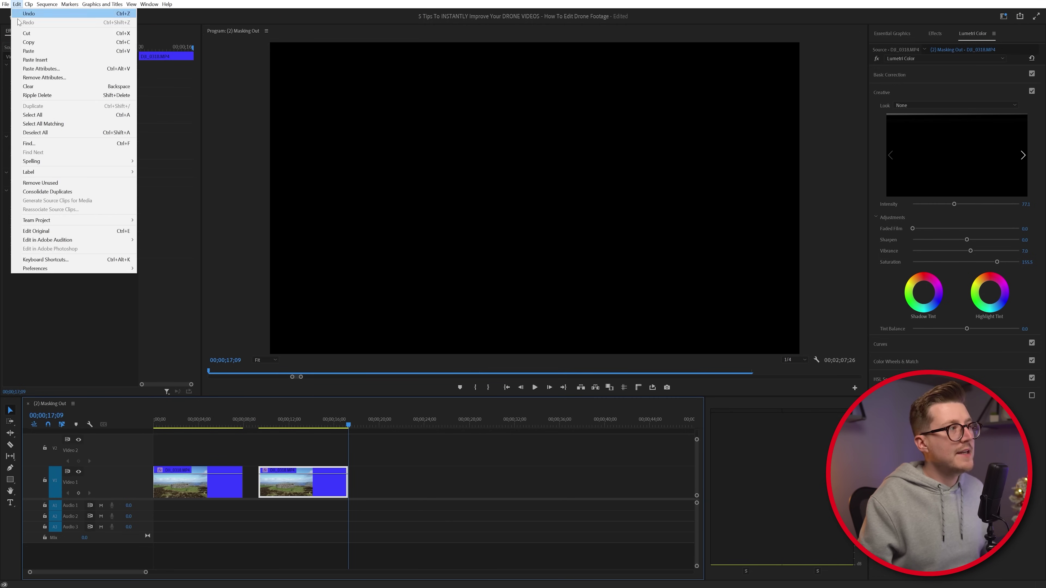
left_click_drag(299, 501, 193, 461)
left_click(163, 424)
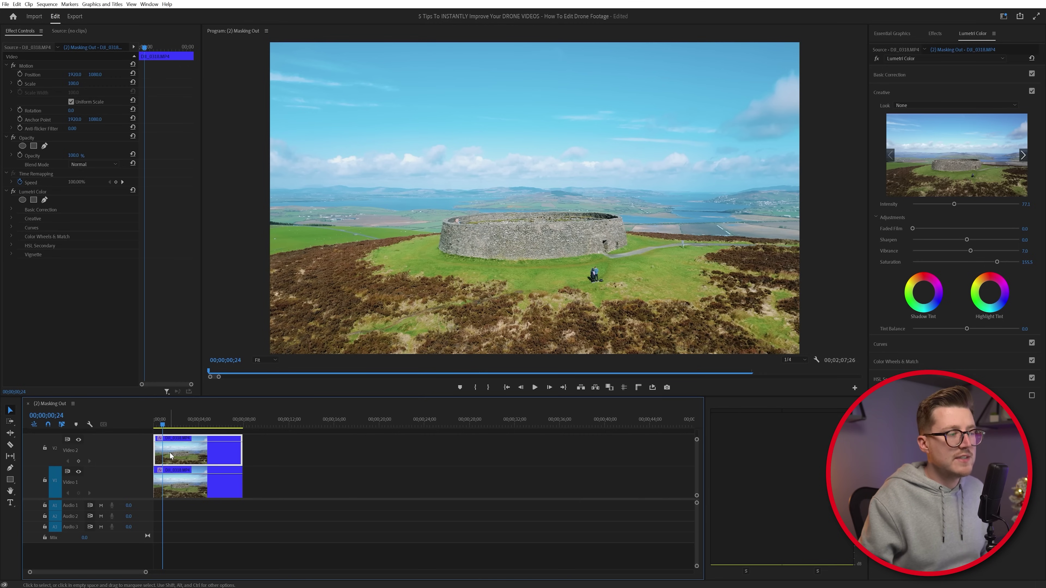
left_click(161, 426)
left_click_drag(161, 426, 155, 426)
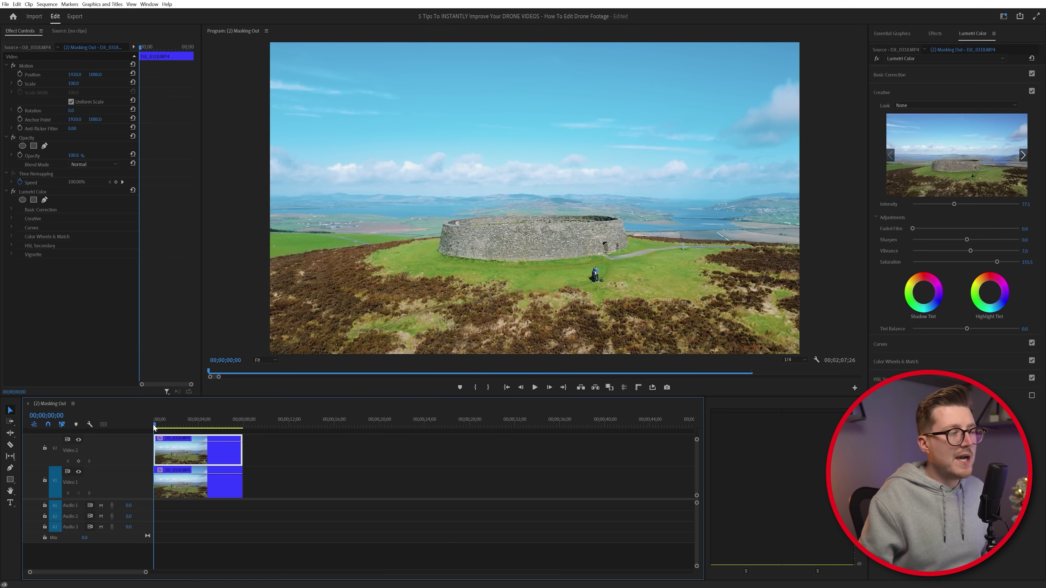
Step: Draw a closed four-point free-draw opacity mask on the Video 2 clip around the empty grass beside the two people
left_click(267, 360)
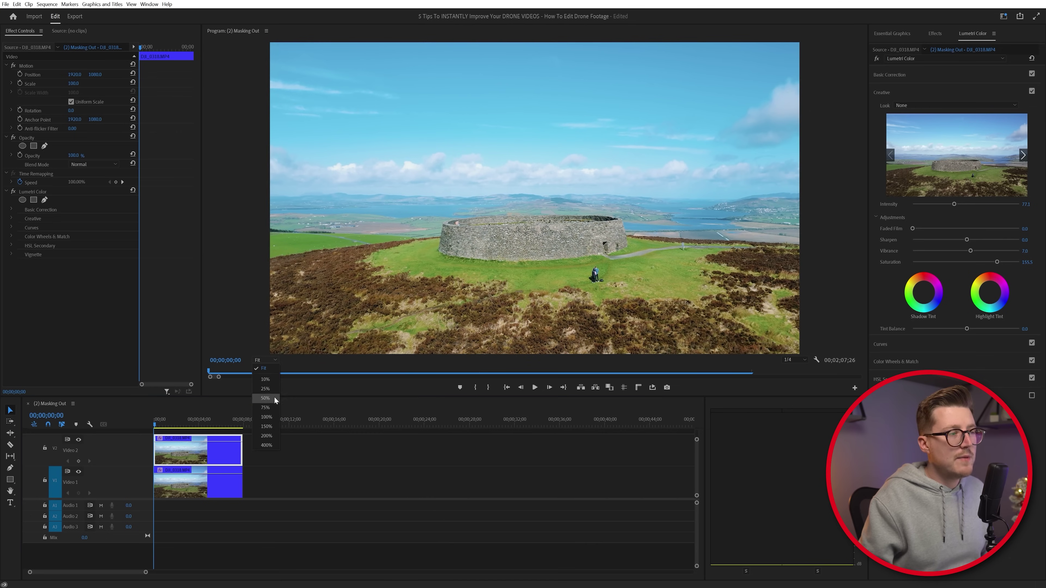
left_click(271, 427)
left_click_drag(863, 162, 851, 226)
left_click_drag(618, 349, 705, 349)
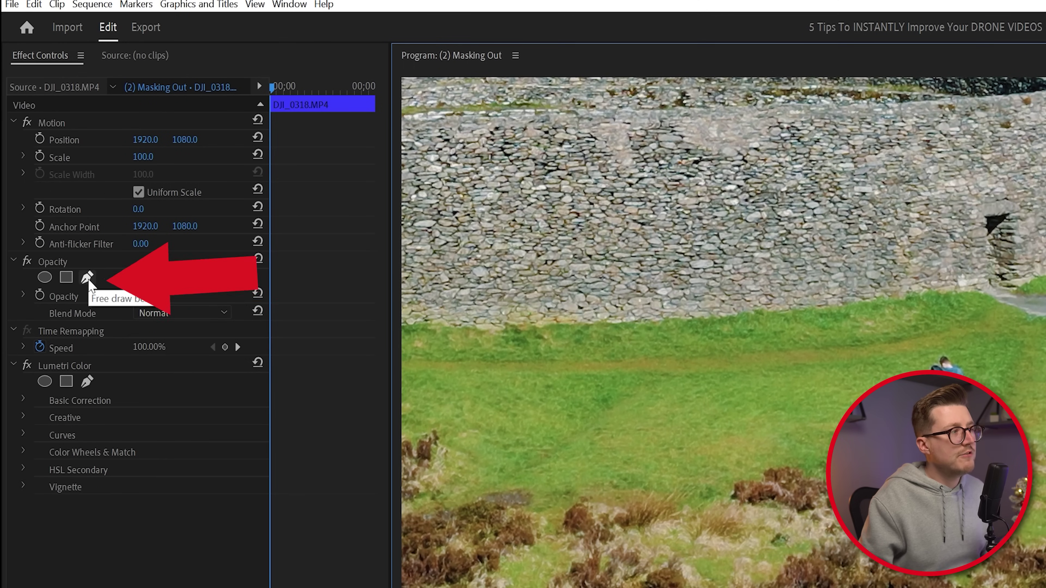
left_click(87, 278)
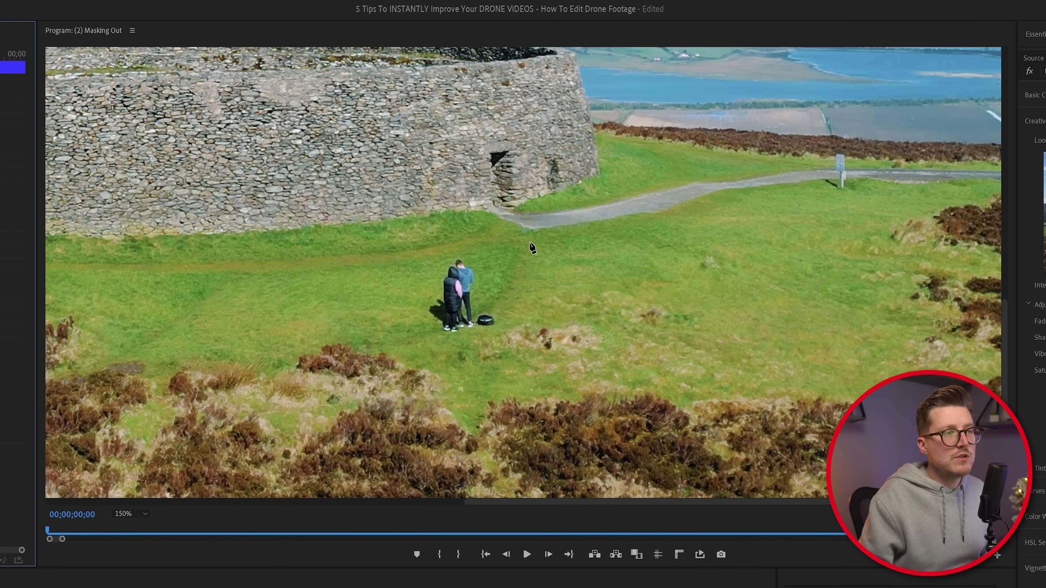
left_click(688, 272)
left_click(532, 367)
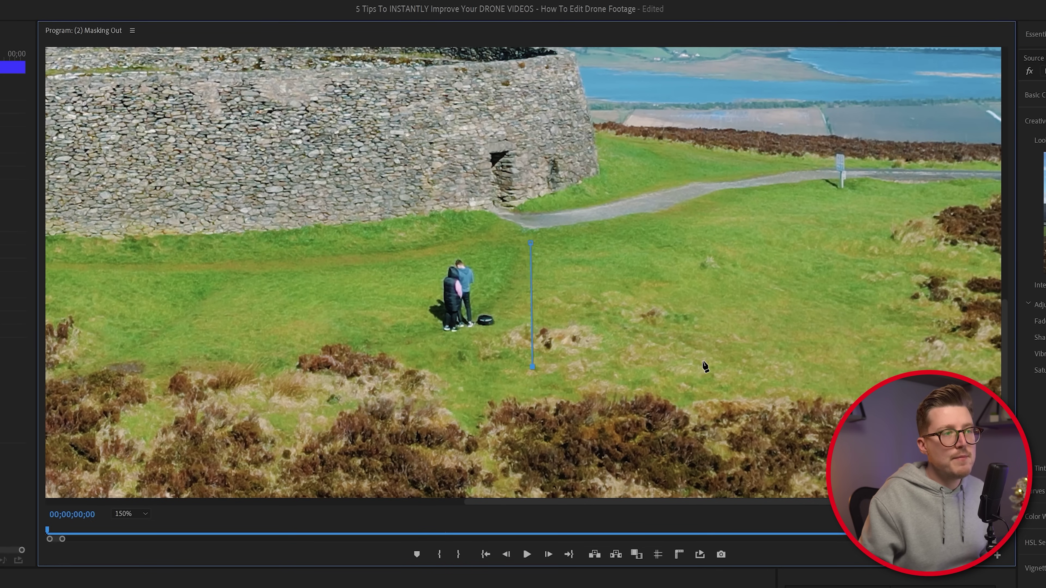
left_click(714, 365)
left_click(706, 234)
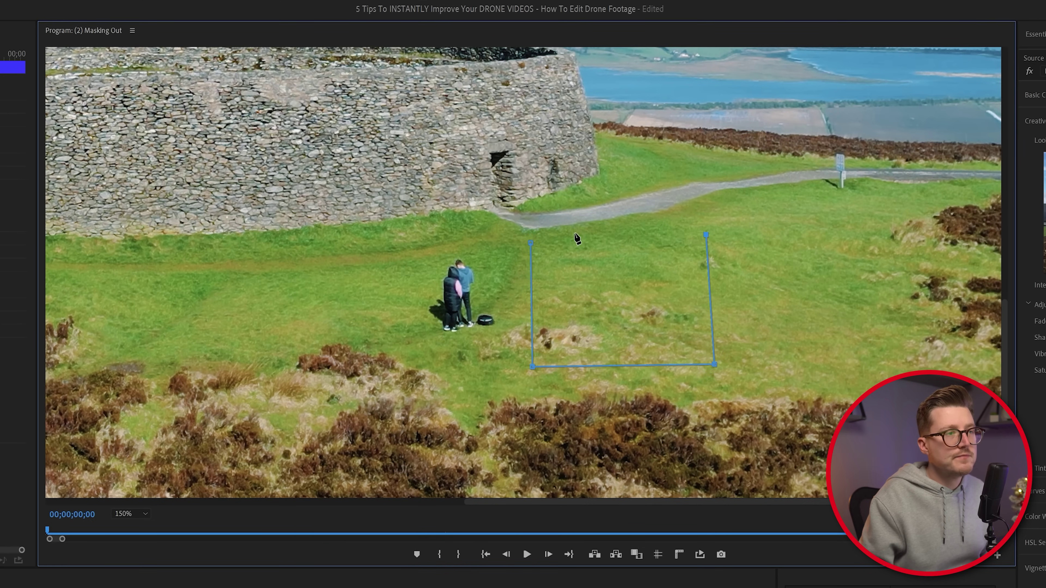
left_click(531, 242)
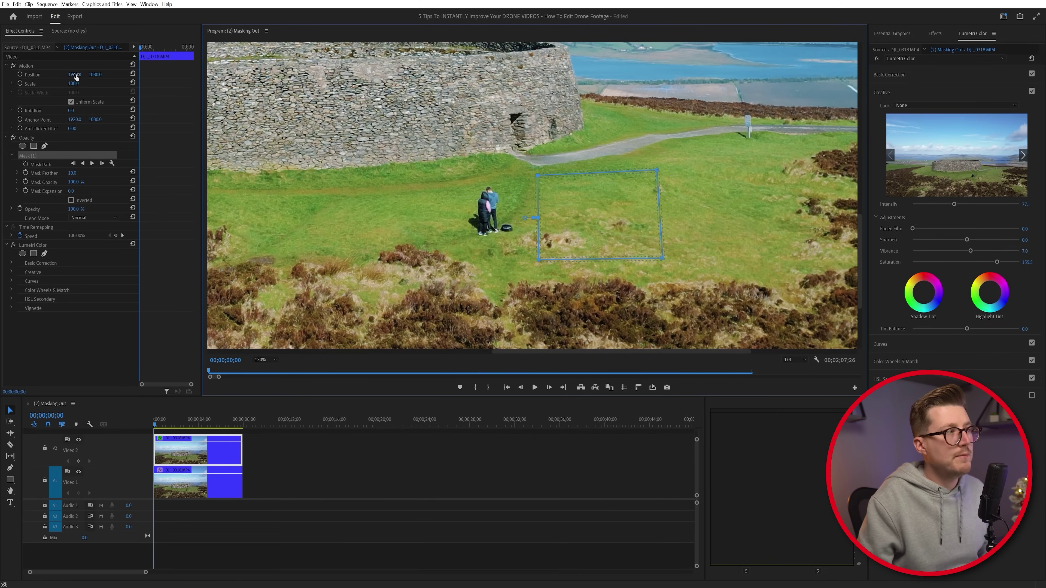
Step: Set the upper clip's horizontal position to 1675 so the masked grass patch covers the two people
mouse_move(75, 75)
left_mouse_down()
mouse_move(1, 75)
mouse_move(78, 74)
left_mouse_up()
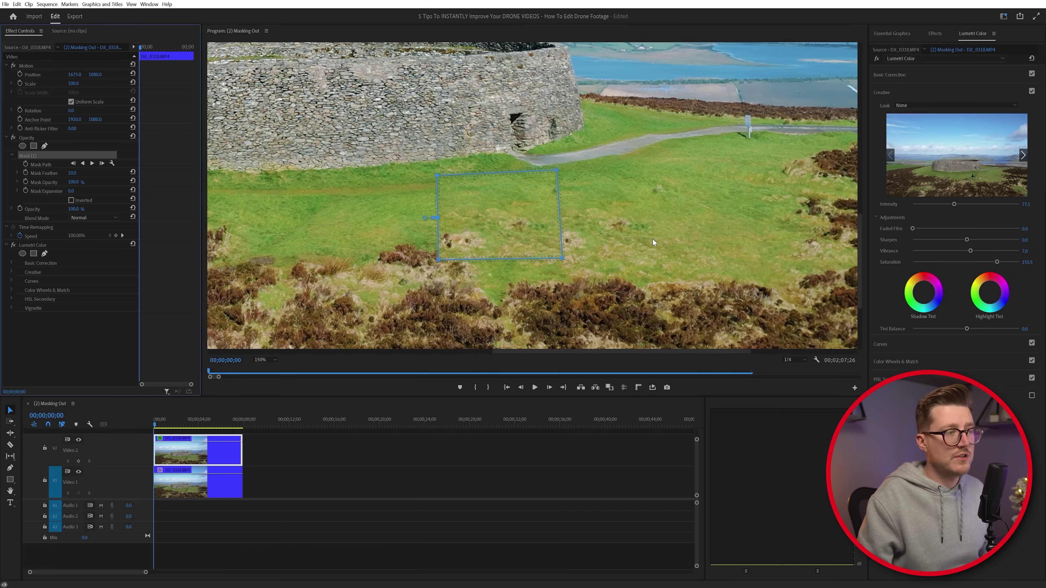
left_click(264, 360)
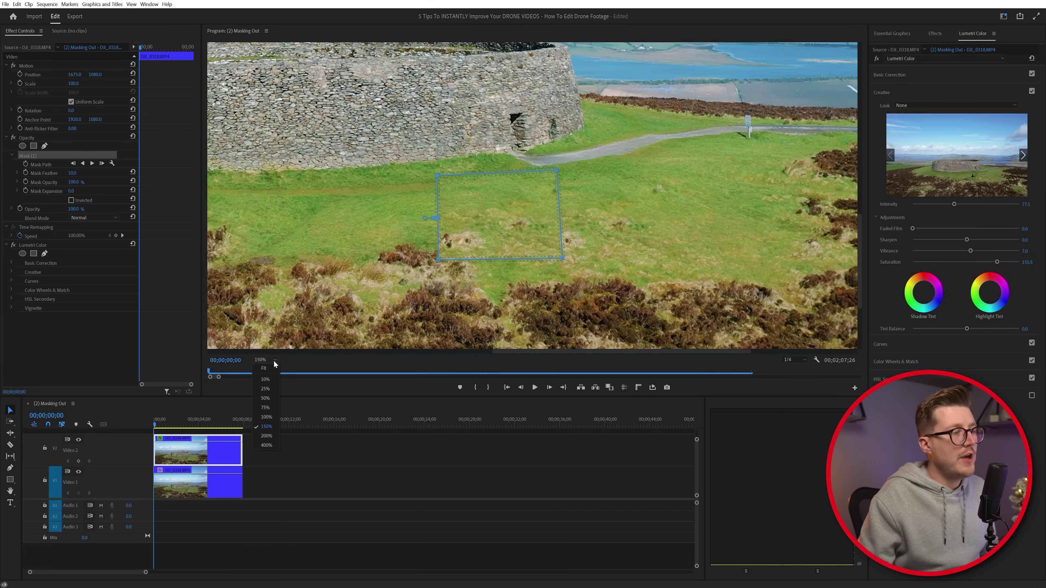
left_click(266, 369)
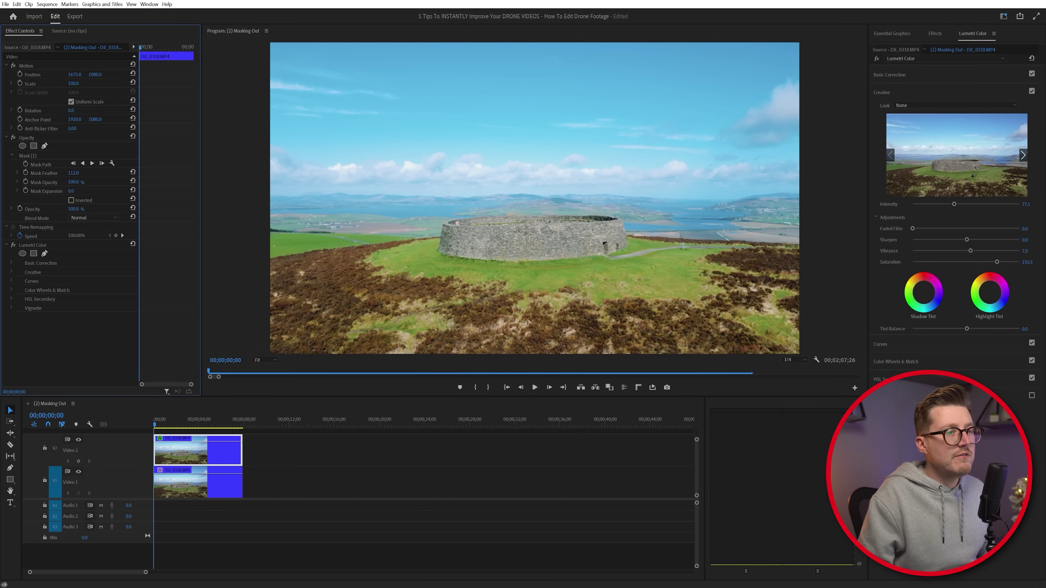
Step: Set the opacity mask's feather to 54 to blend the grass patch with the clip below
left_click_drag(73, 173, 75, 173)
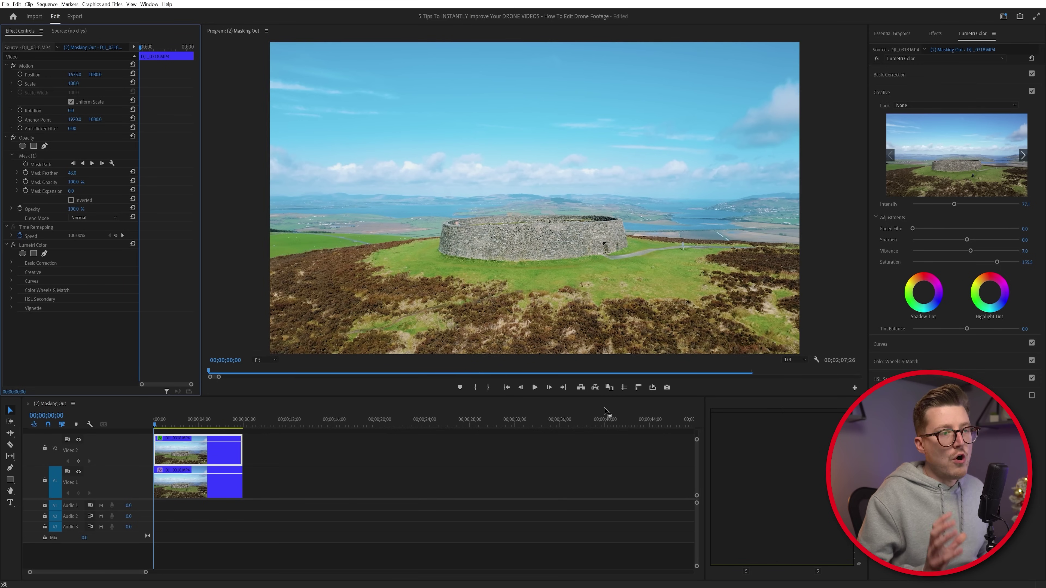
left_click_drag(72, 173, 87, 173)
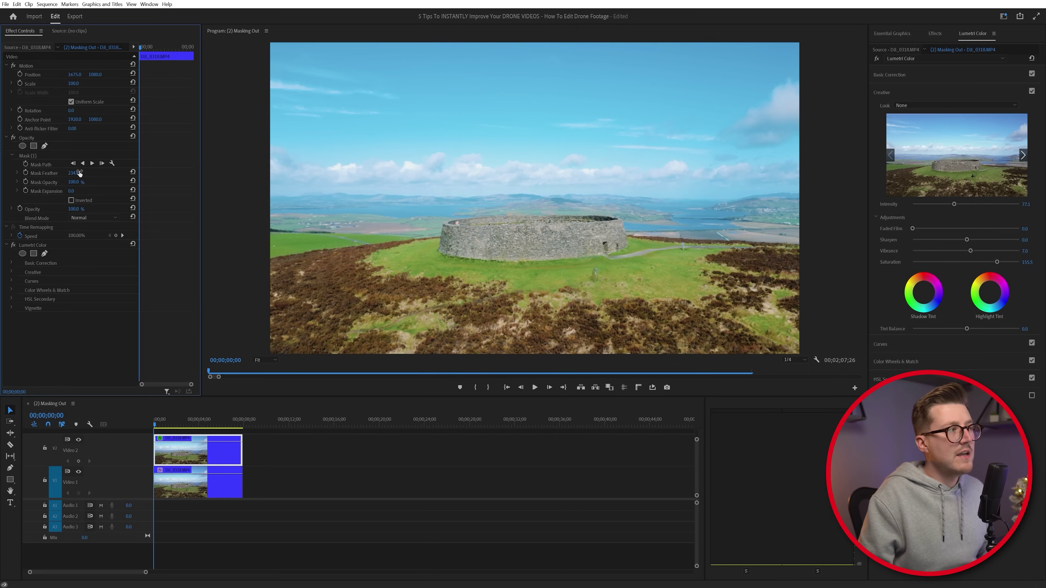
left_click(50, 155)
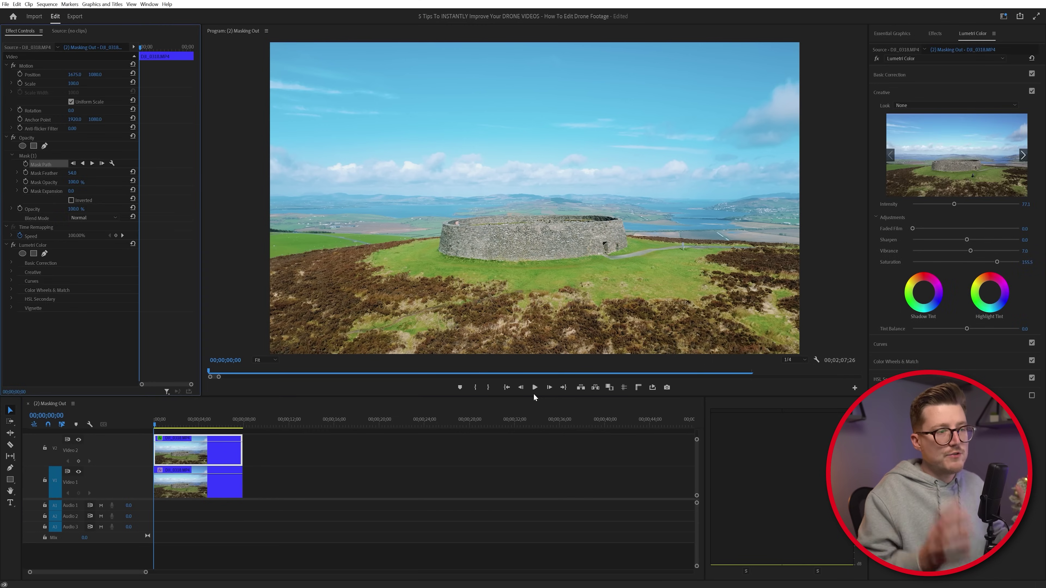
Step: Play the masked sequence through, and enable mask path animation at 00;00;00;00
left_click(535, 388)
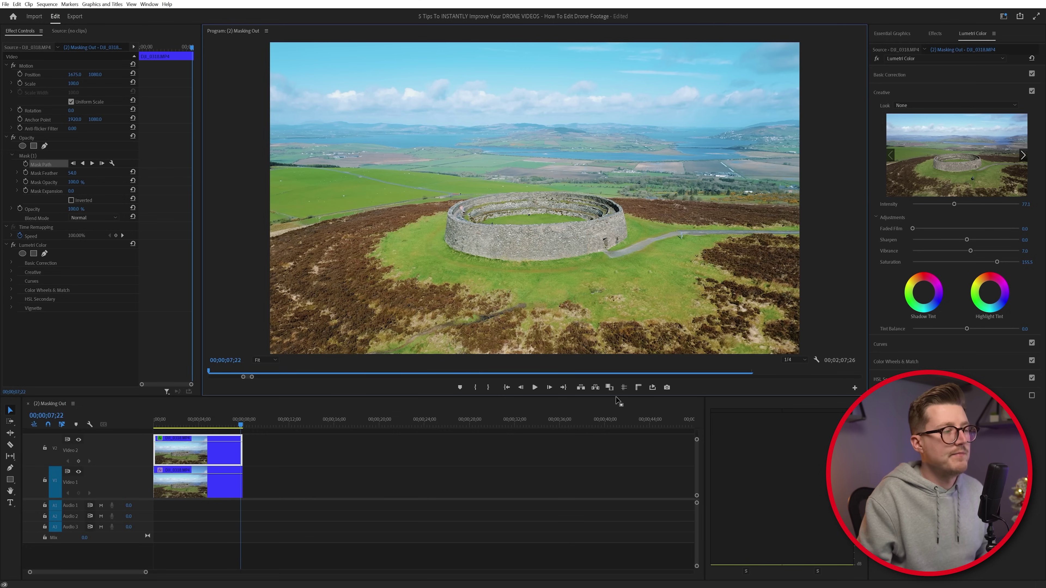
left_click_drag(241, 425, 148, 423)
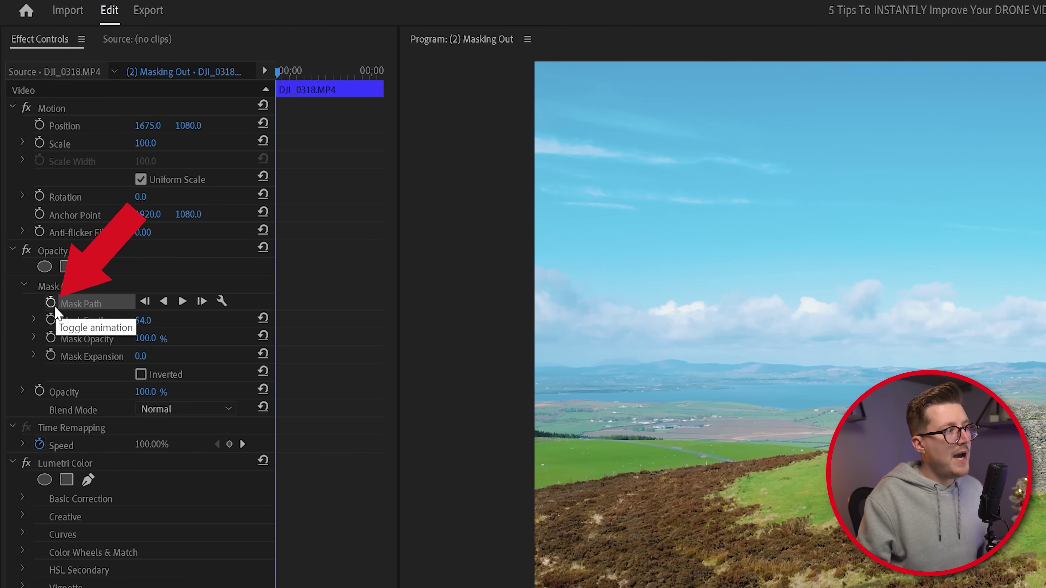
left_click(51, 303)
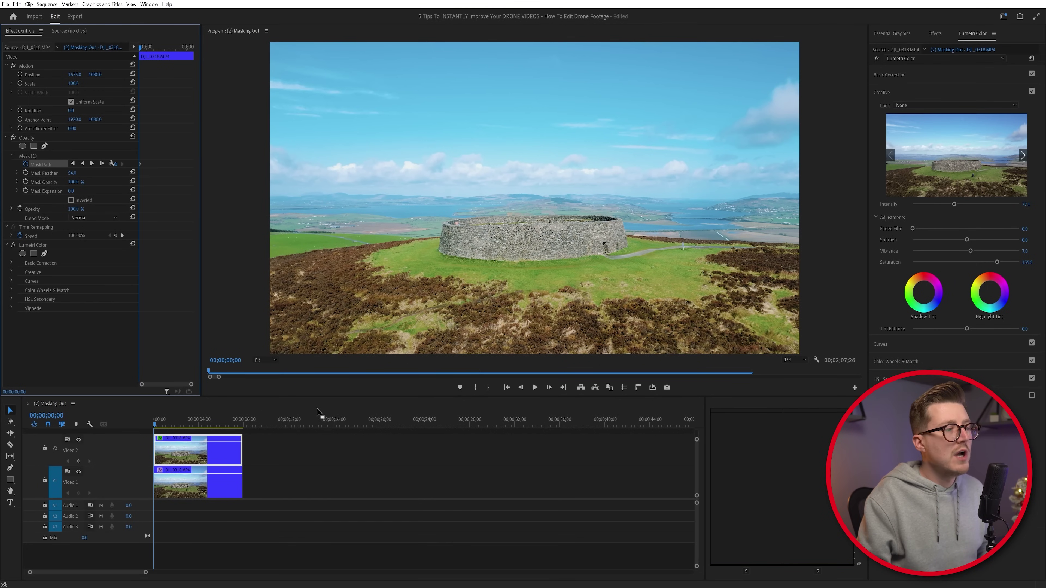
Step: Keyframe the mask path by repositioning the mask over the people at 00;00;02;01, 00;00;04;00, 00;00;05;16 and 00;00;07;26
left_click(45, 156)
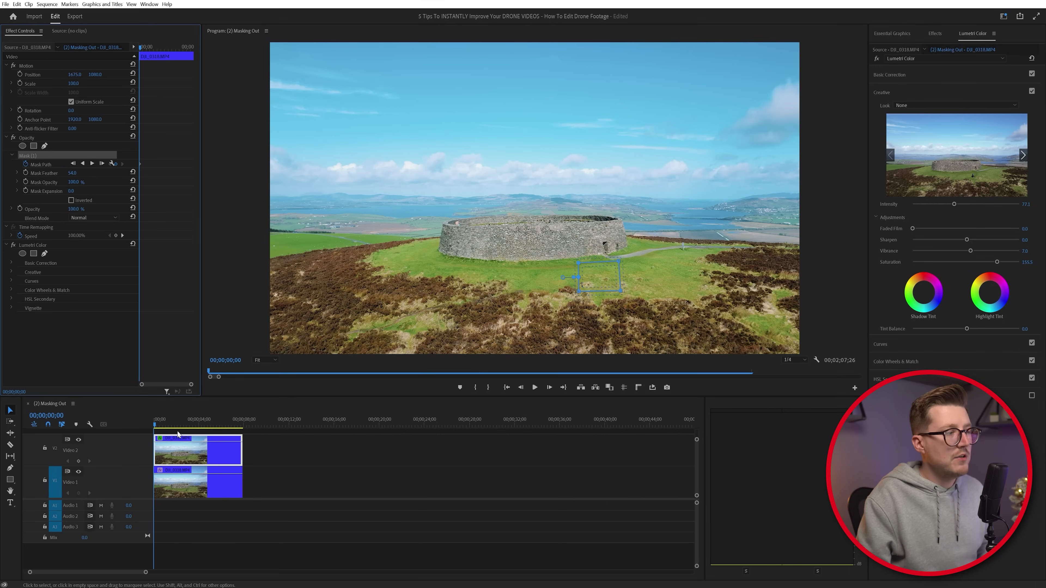
left_click(159, 425)
left_click_drag(158, 428, 176, 427)
left_click_drag(597, 278, 594, 277)
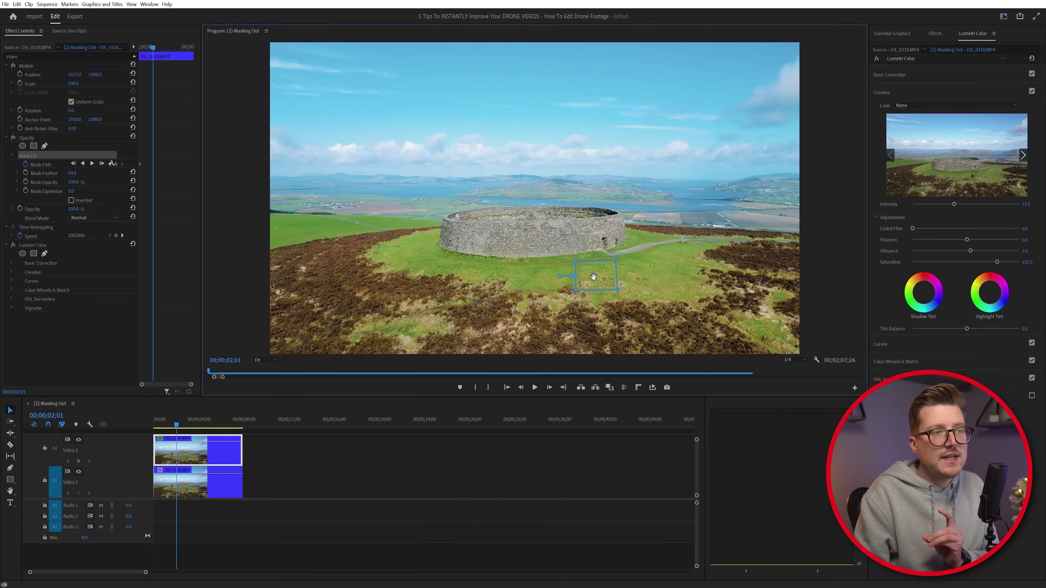
mouse_move(594, 276)
left_mouse_down()
mouse_move(481, 230)
mouse_move(562, 272)
mouse_move(591, 275)
left_mouse_up()
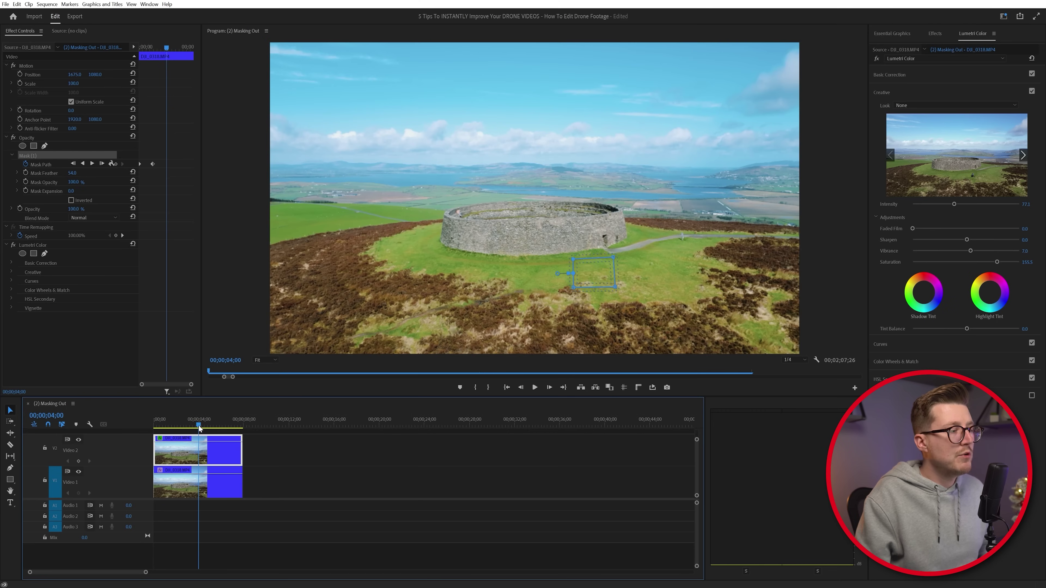
mouse_move(605, 267)
left_mouse_down()
mouse_move(529, 264)
mouse_move(597, 271)
left_mouse_up()
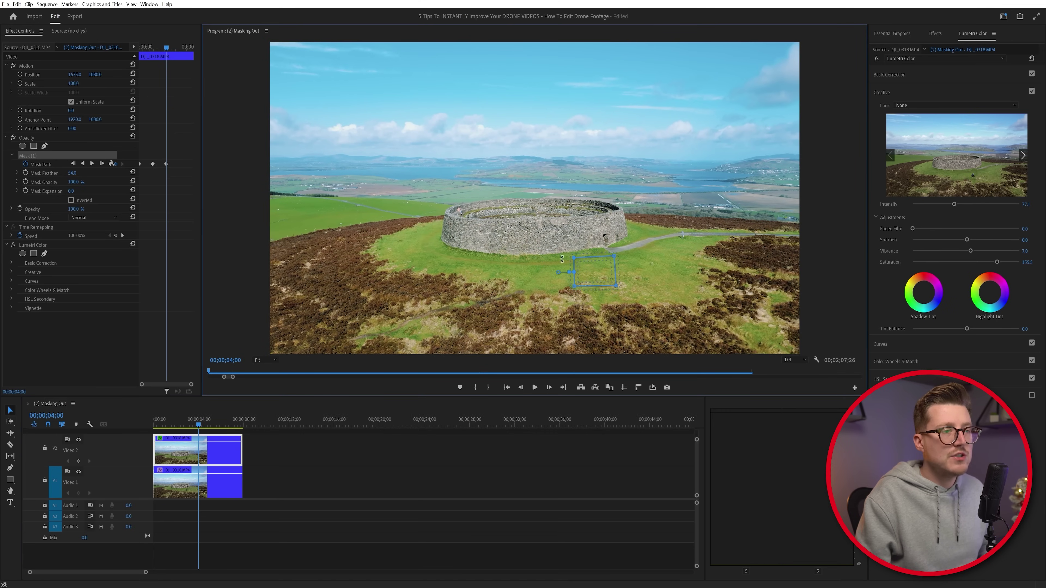
left_click_drag(200, 425, 218, 429)
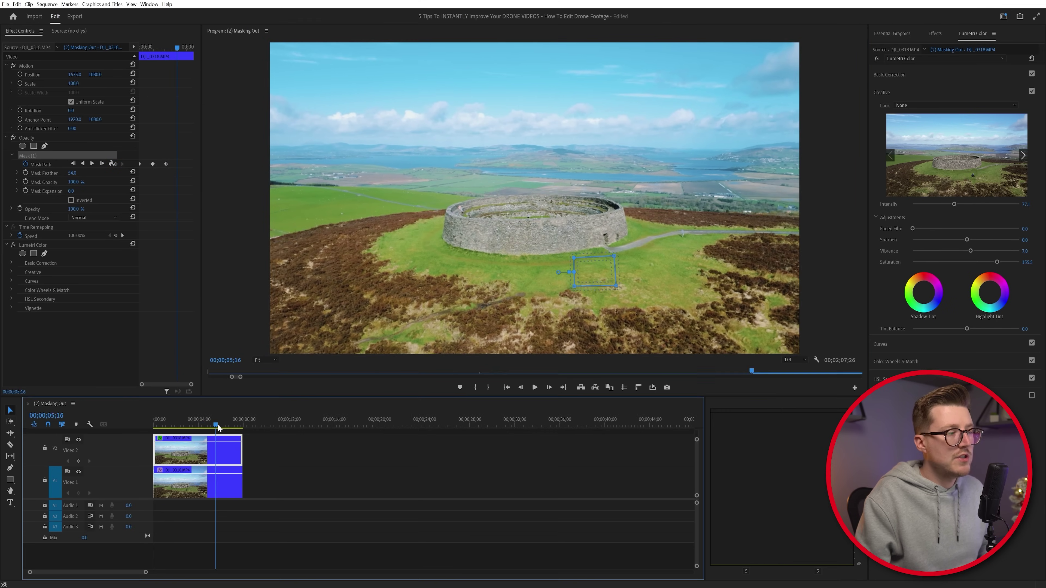
mouse_move(599, 277)
left_mouse_down()
mouse_move(569, 268)
mouse_move(592, 278)
left_mouse_up()
left_click_drag(216, 425, 242, 428)
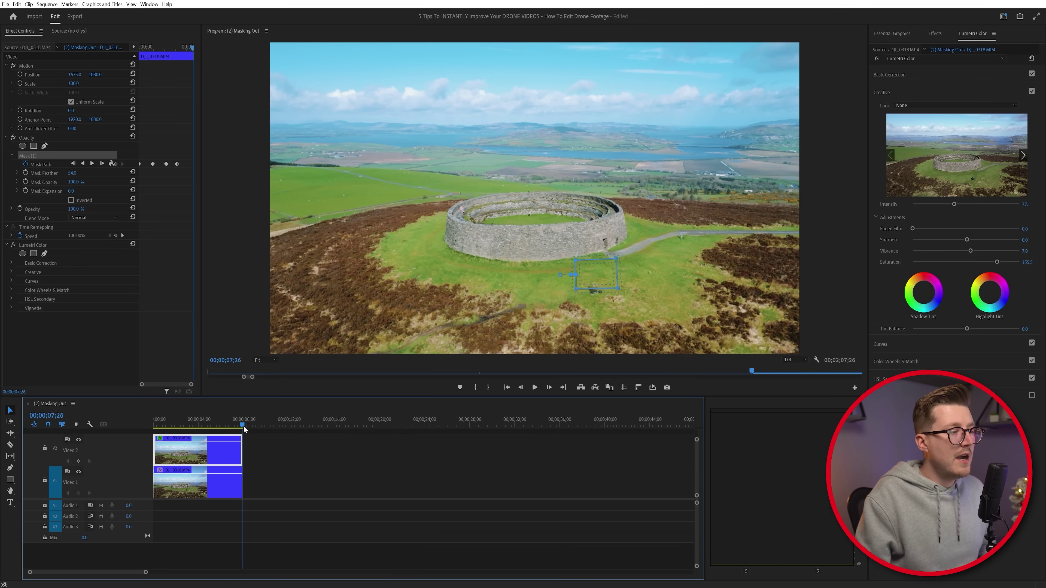
mouse_move(610, 279)
left_mouse_down()
mouse_move(589, 256)
mouse_move(551, 251)
mouse_move(599, 288)
left_mouse_up()
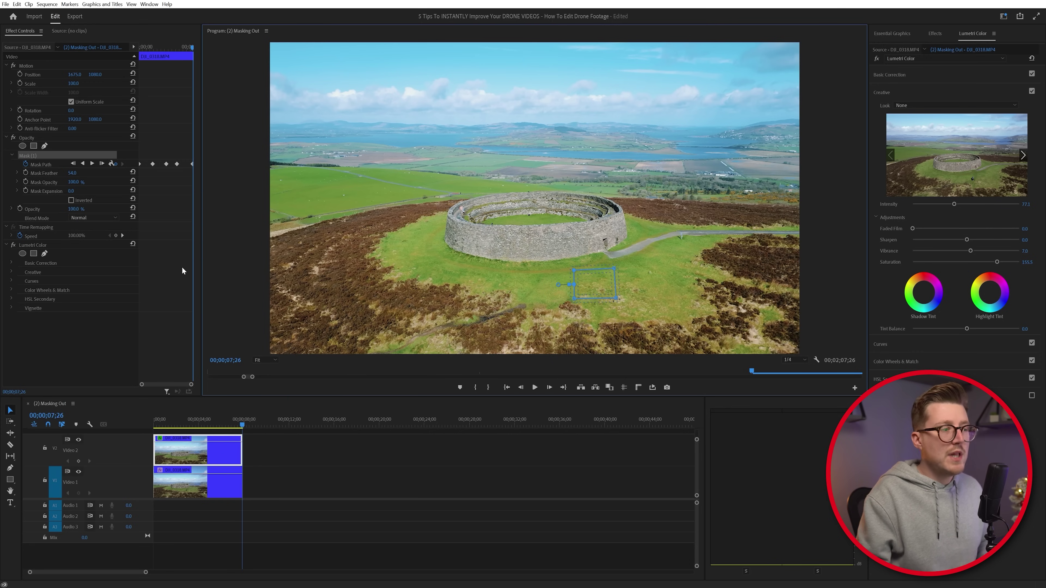
Step: Play back the sequence from near the start to check the animated mask over the people
left_click(160, 418)
left_click(535, 388)
left_click(351, 453)
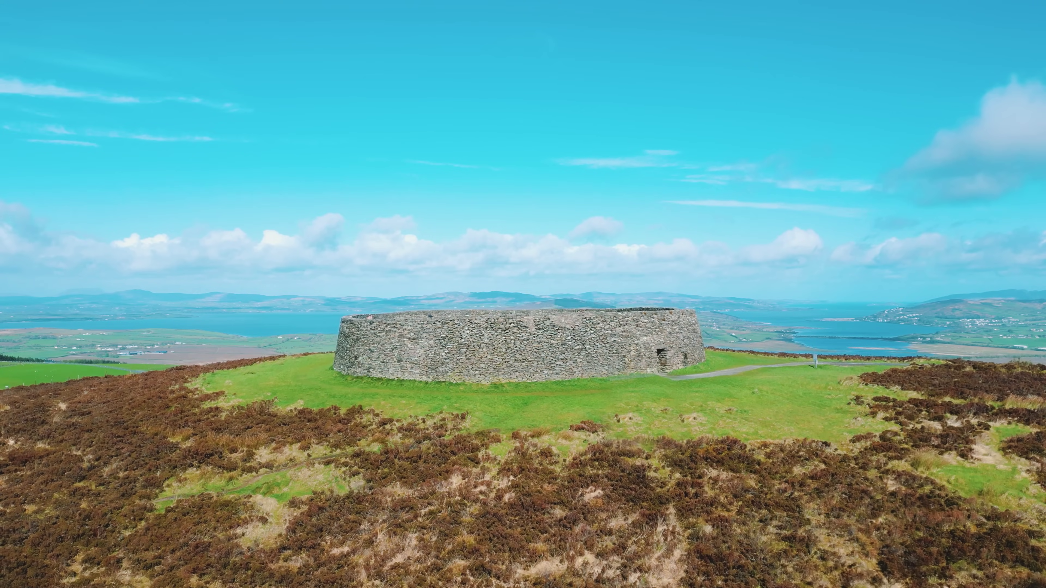
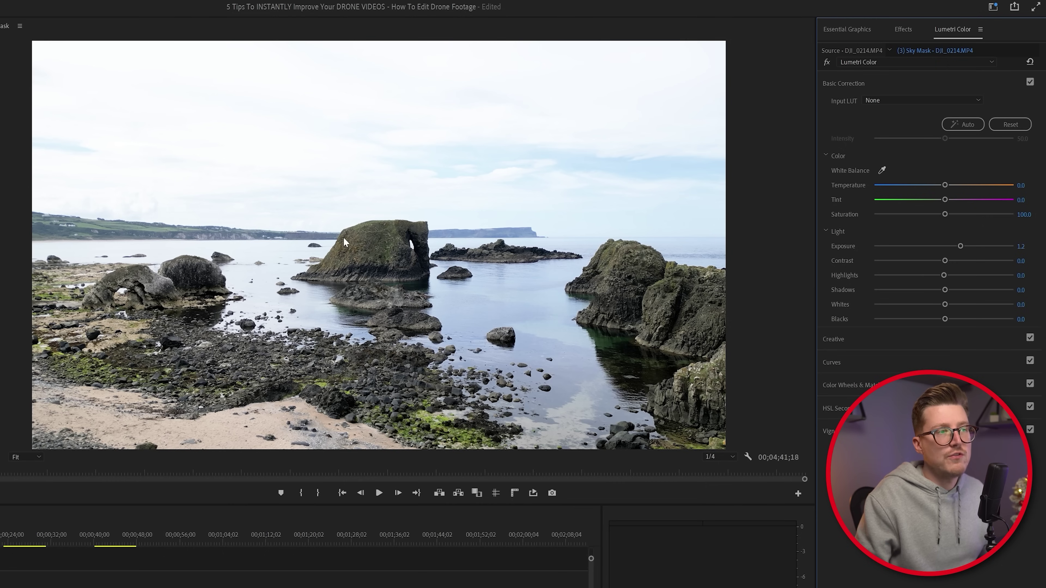
Step: In the coastal clip's Creative adjustments, set vibrance to 12.2 and saturation to 129.8, and bypass Lumetri Color for comparison
left_click(858, 340)
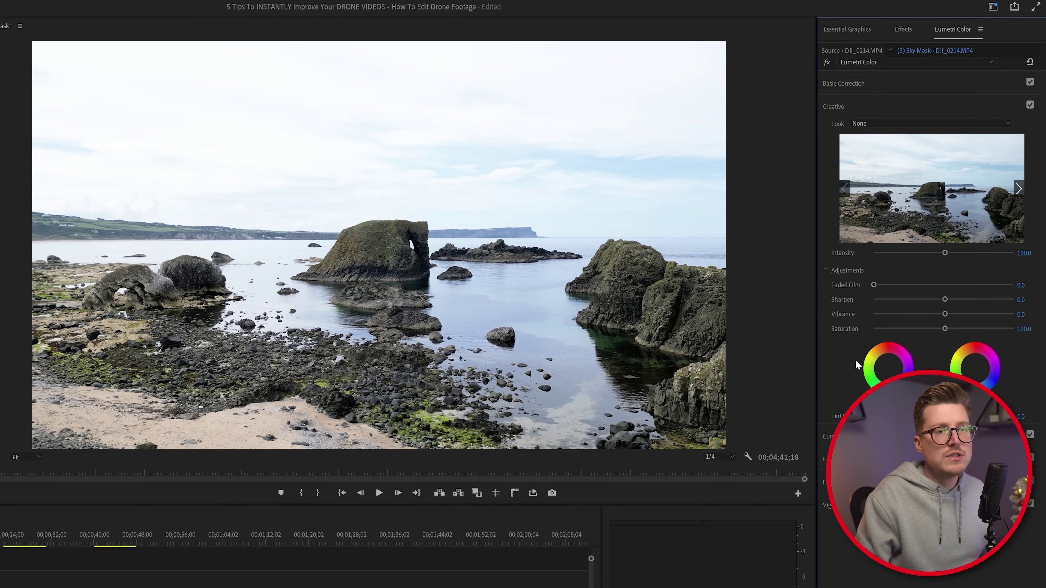
left_click_drag(945, 314, 954, 328)
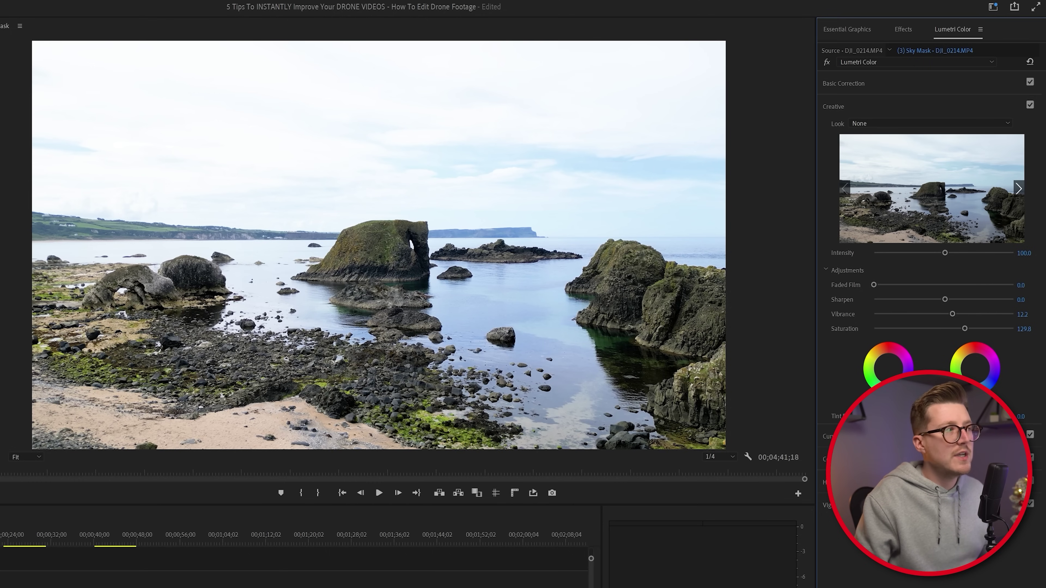
left_click(827, 62)
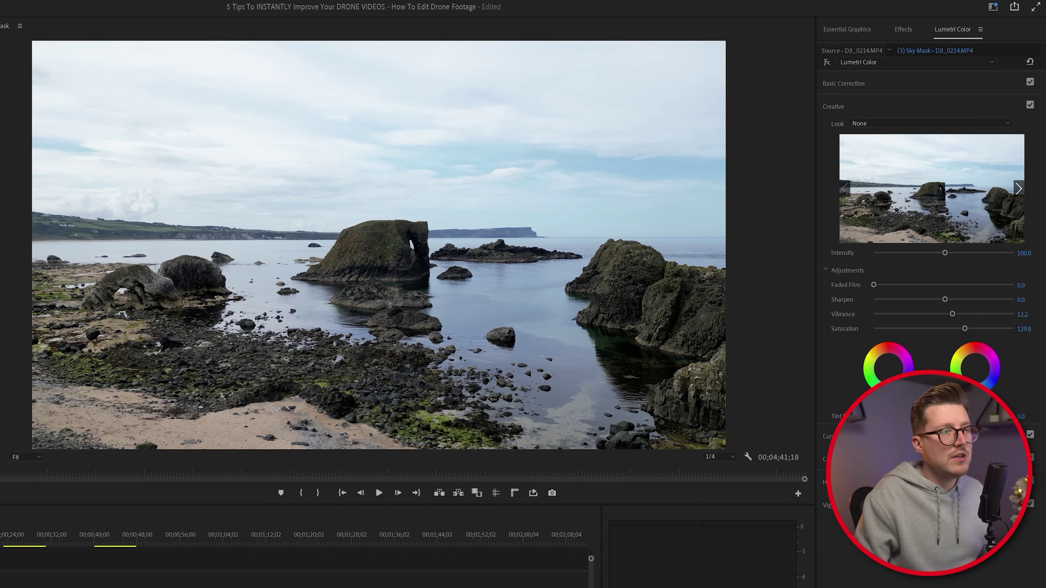
Step: Re-enable Lumetri Color on the coastal clip, and duplicate the clip onto Video 2 directly above the original
left_click(826, 62)
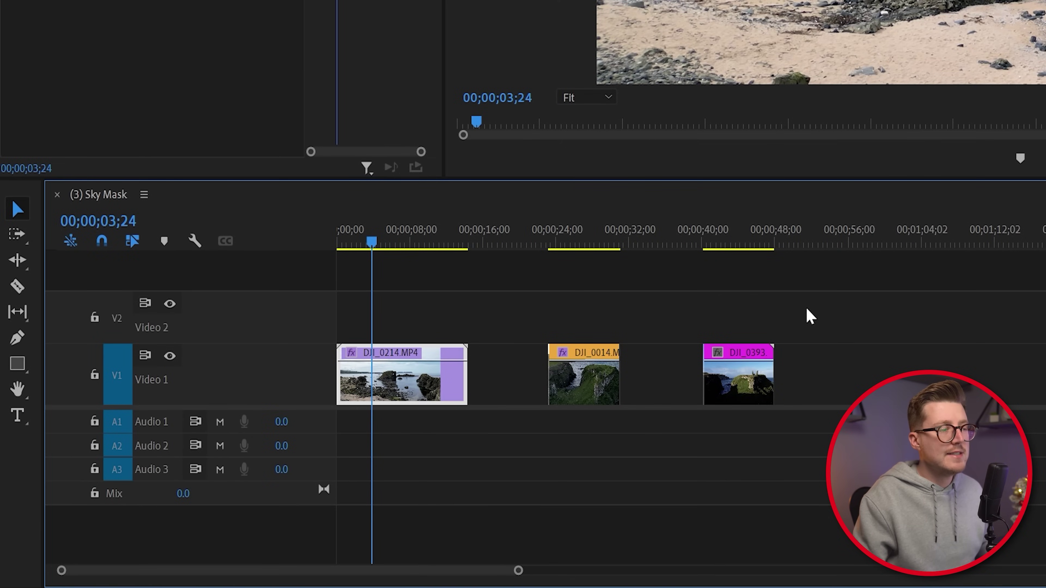
key("ctrl+c")
left_click(799, 242)
key("ctrl+v")
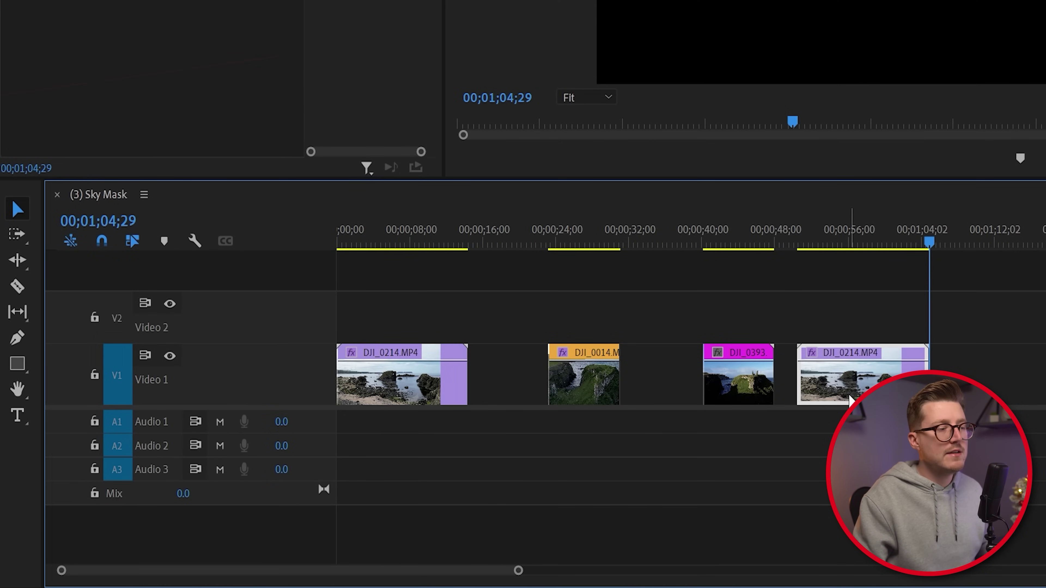
left_click_drag(840, 373, 363, 312)
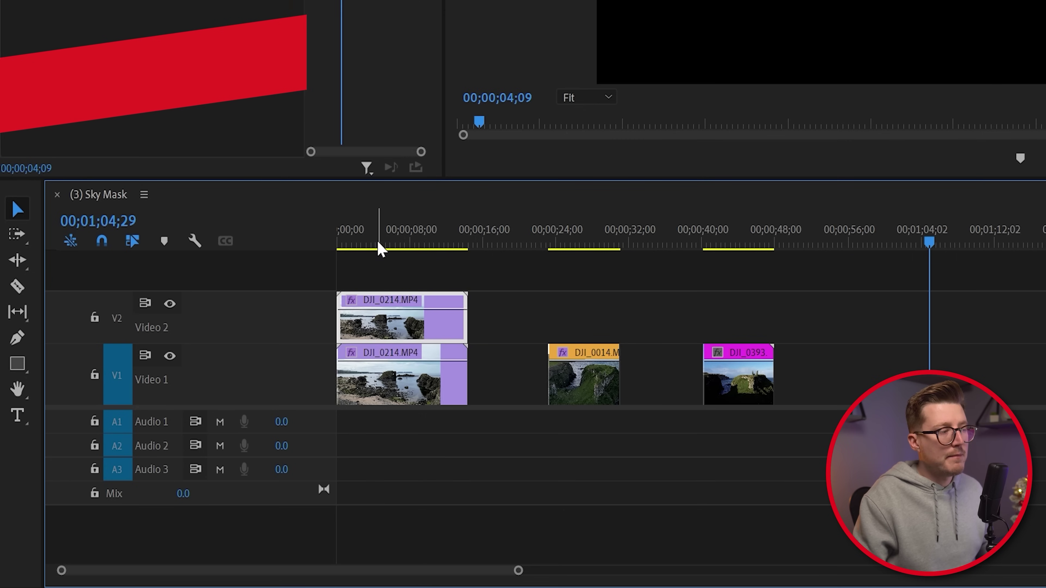
Step: At 00;00;04;09, delete the Lumetri Color effect from the coastal duplicate on Video 2
left_click(376, 242)
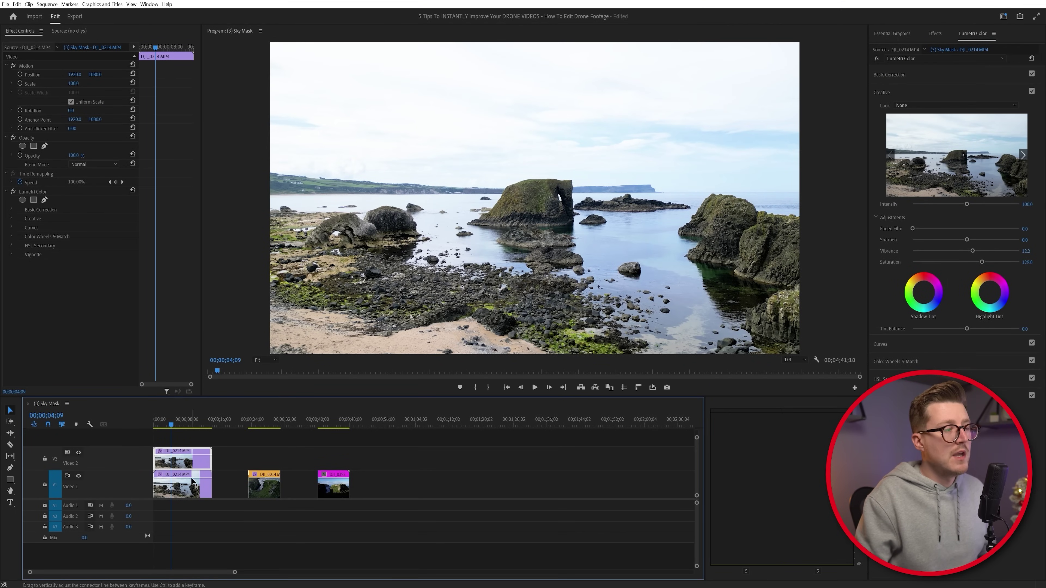
left_click(44, 192)
key("Delete")
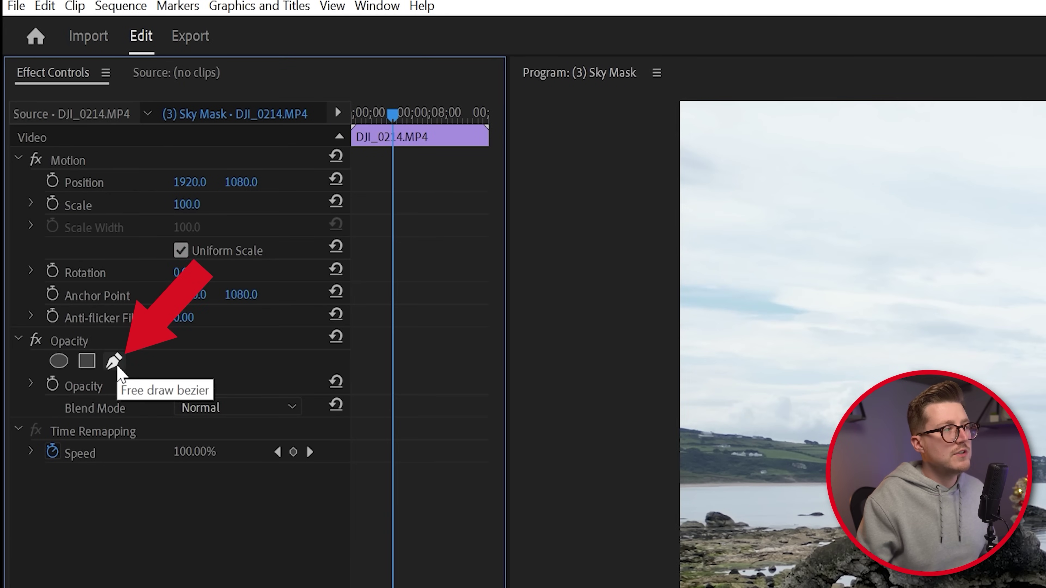
Step: Draw a closed four-point free draw bezier opacity mask on the duplicate, covering the sky down to just above the horizon
left_click(45, 148)
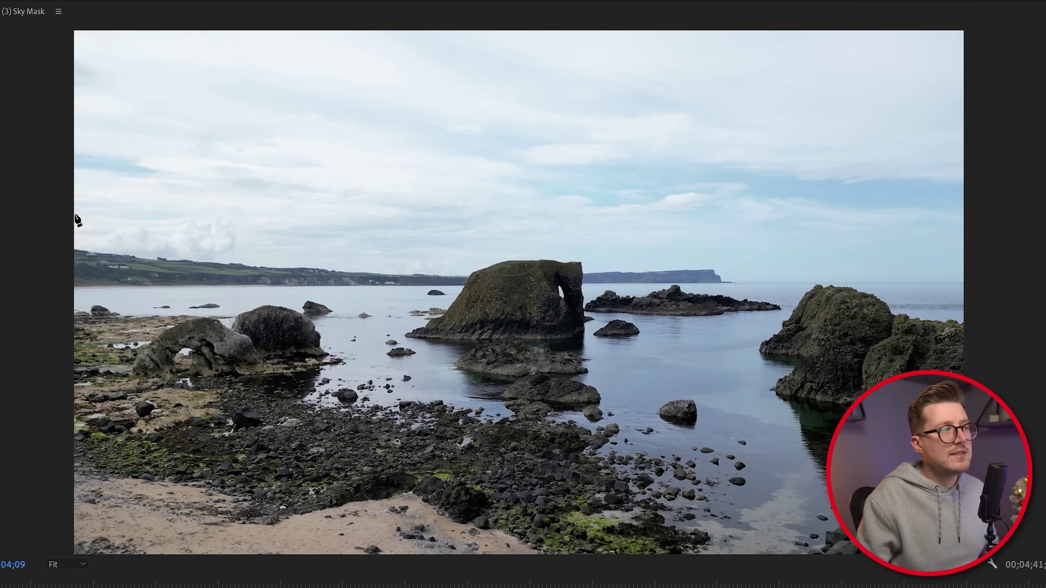
left_click(681, 368)
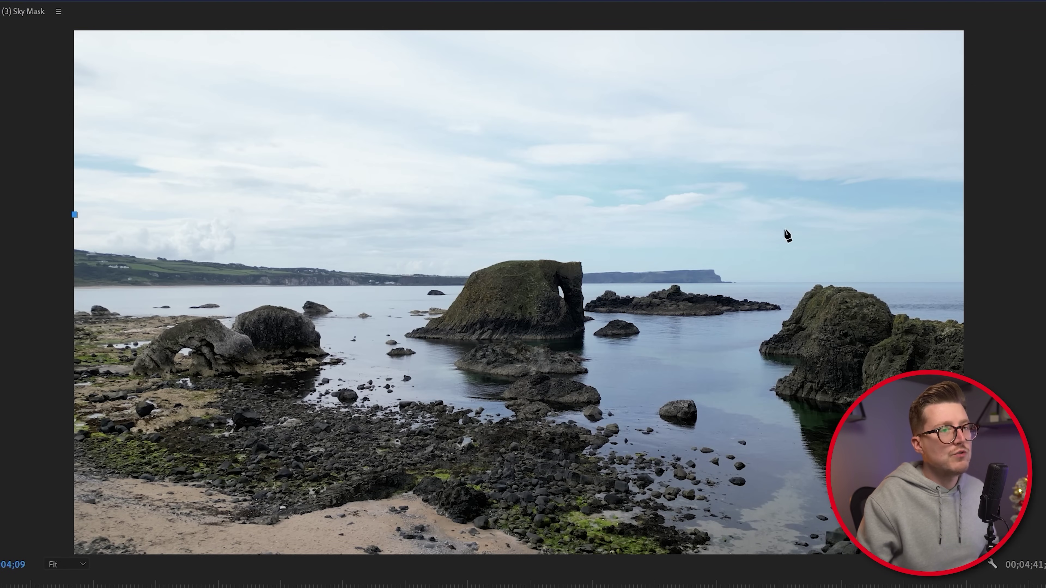
left_click(964, 251)
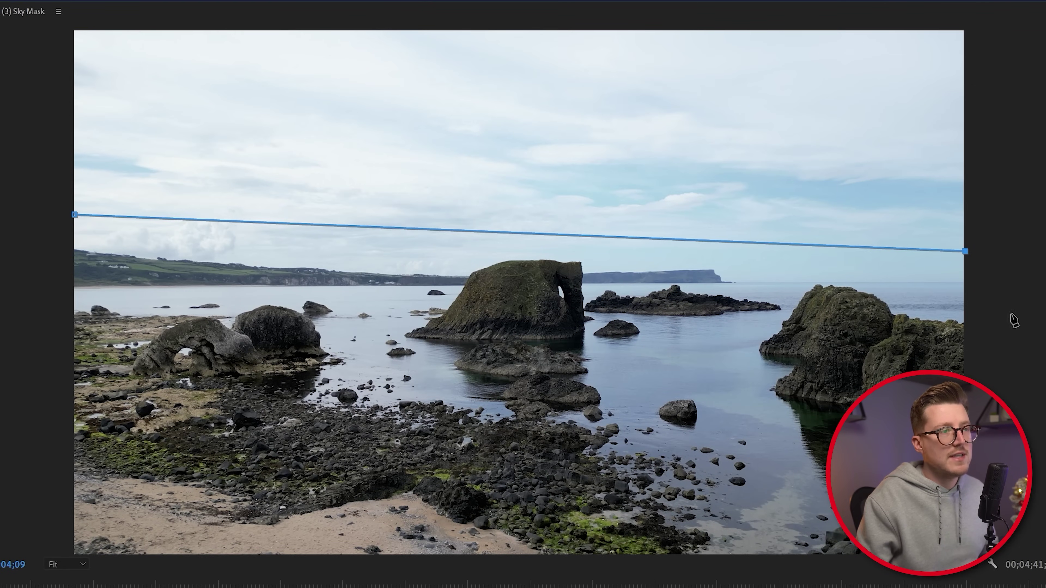
left_click(964, 32)
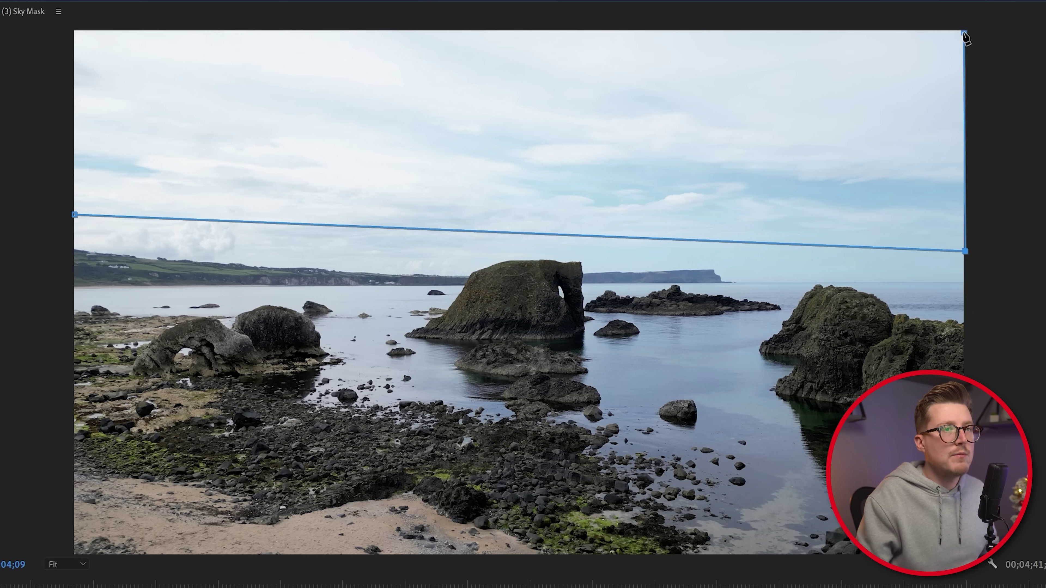
left_click(74, 32)
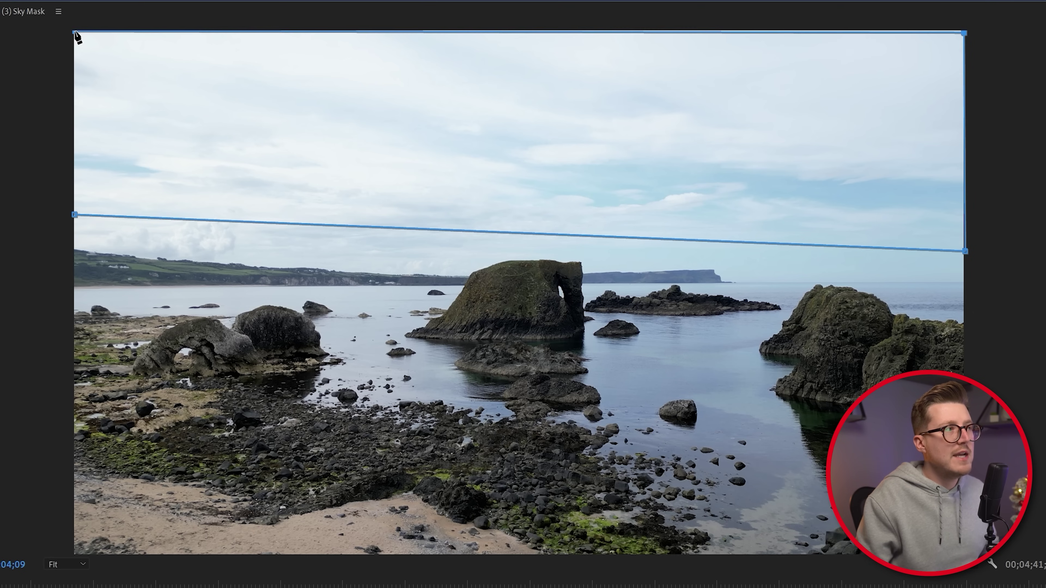
left_click(74, 215)
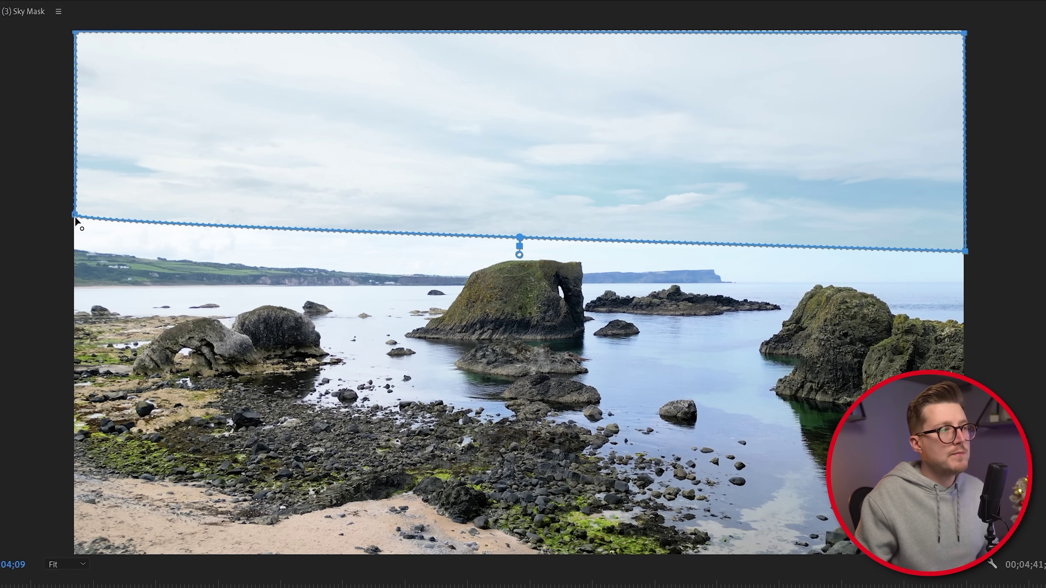
Step: Pull all four corners of the sky mask outward beyond the edges of the frame
left_click_drag(76, 217, 0, 211)
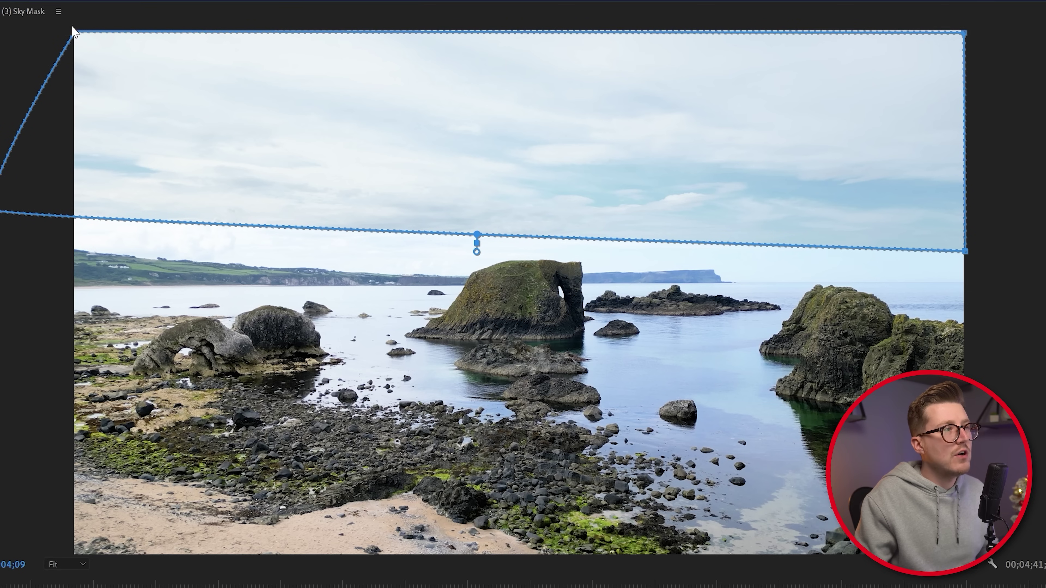
left_click_drag(74, 35, 8, 19)
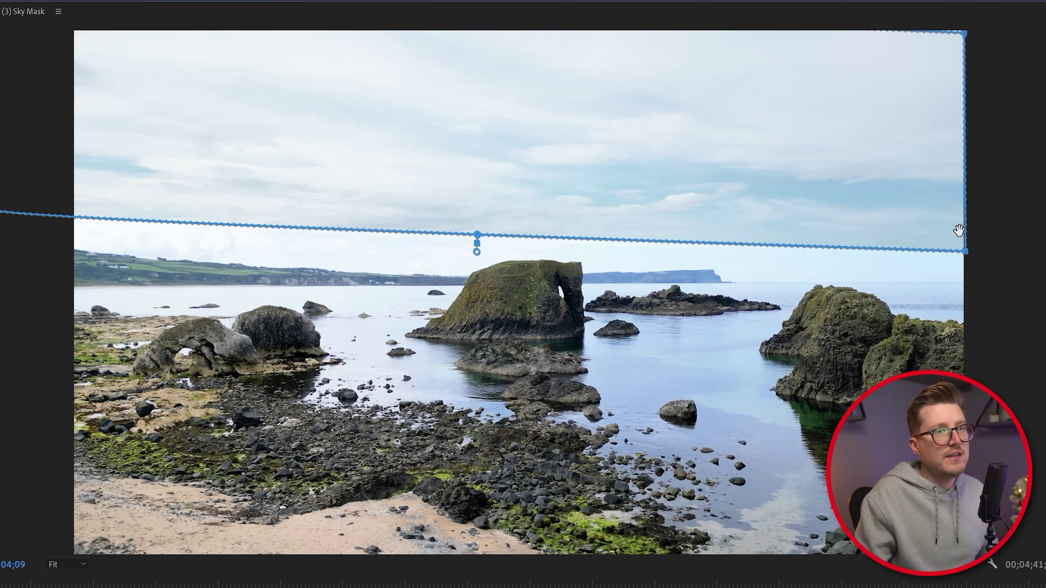
left_click_drag(968, 252, 1026, 244)
left_click_drag(964, 32, 1044, 10)
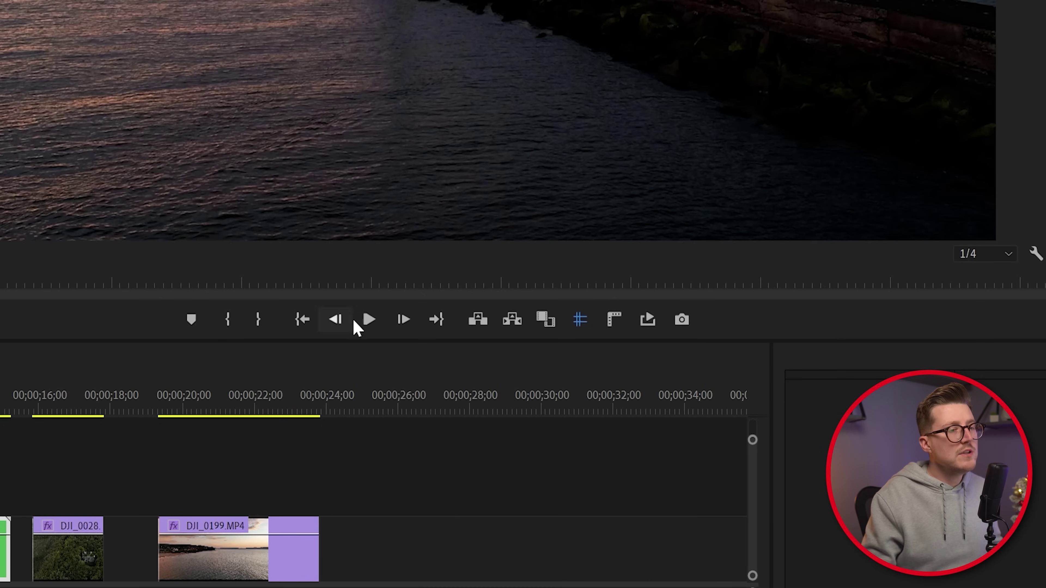
Step: Add a vertical guide at 50 percent from the left in the Center Video sequence
left_click(583, 325)
left_click(583, 325)
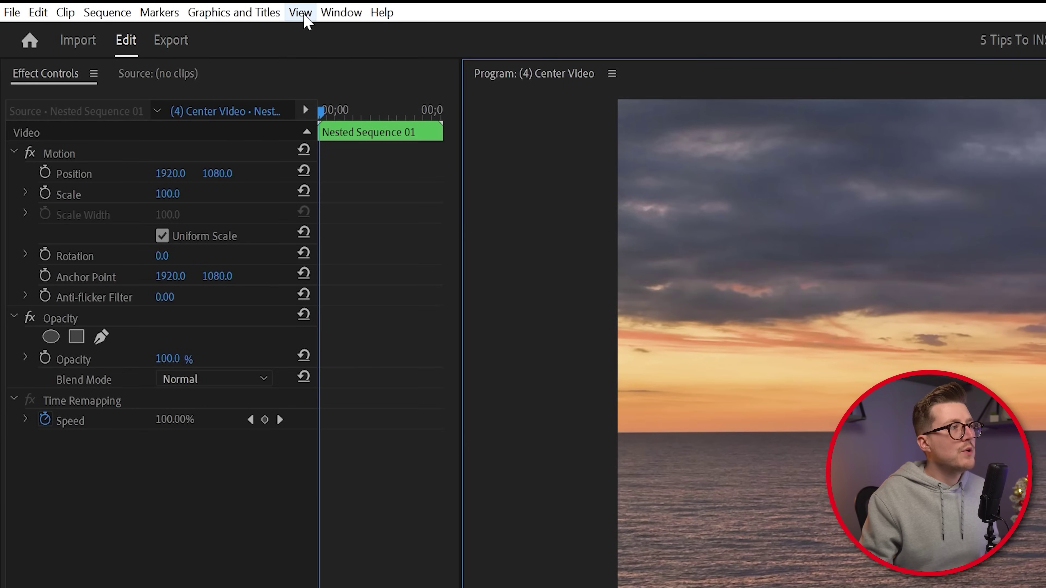
left_click(304, 13)
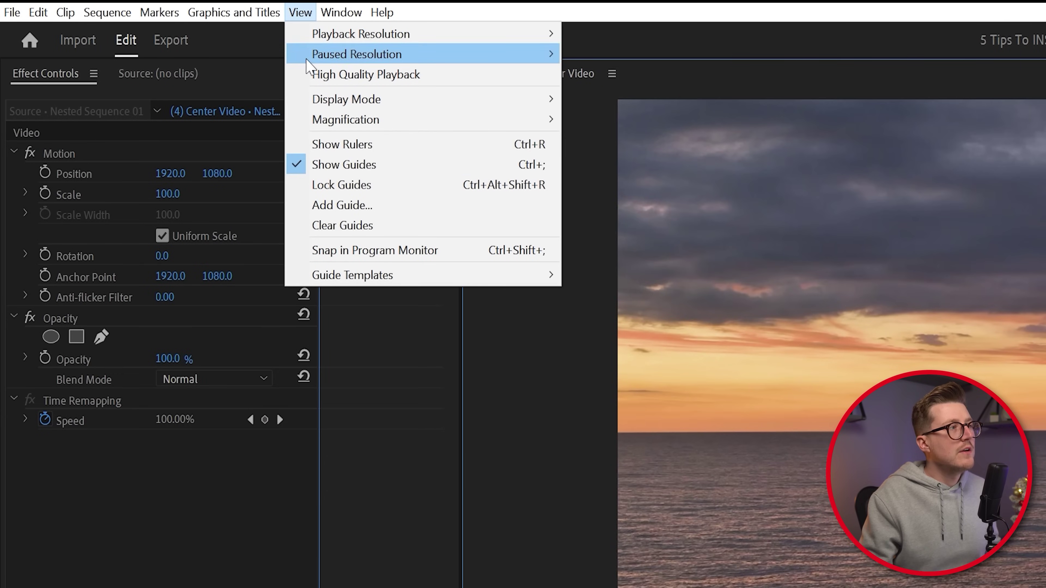
left_click(341, 208)
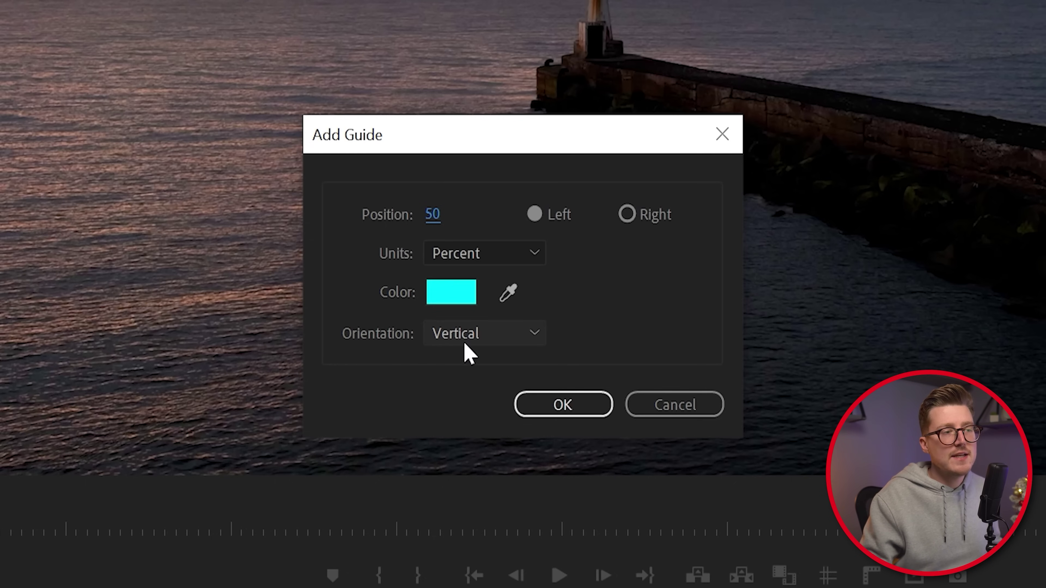
left_click(553, 407)
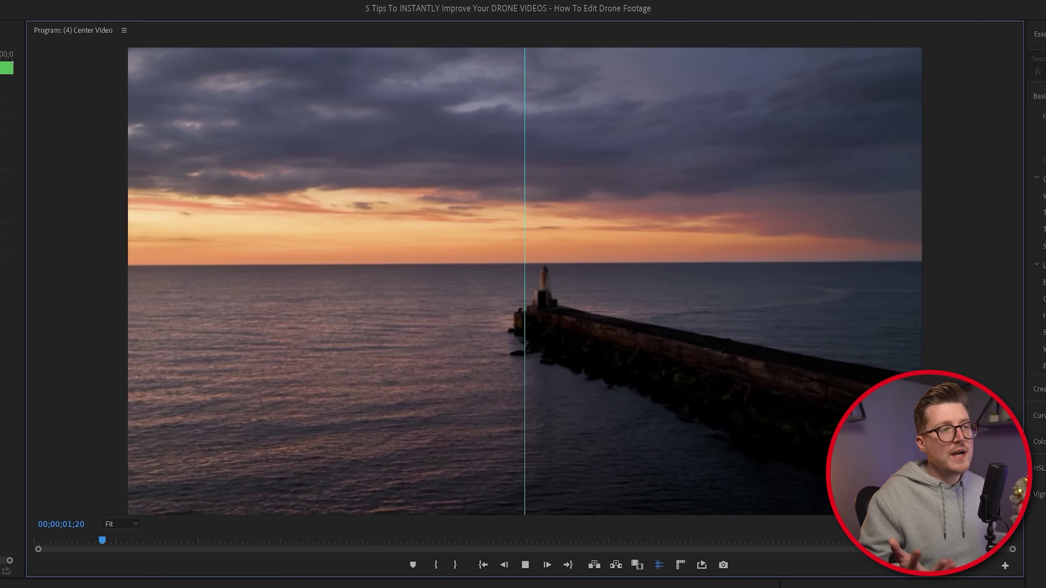
Step: At 00;00;03;23, try shifting the nested sequence horizontally, and set its scale to 110
key("space")
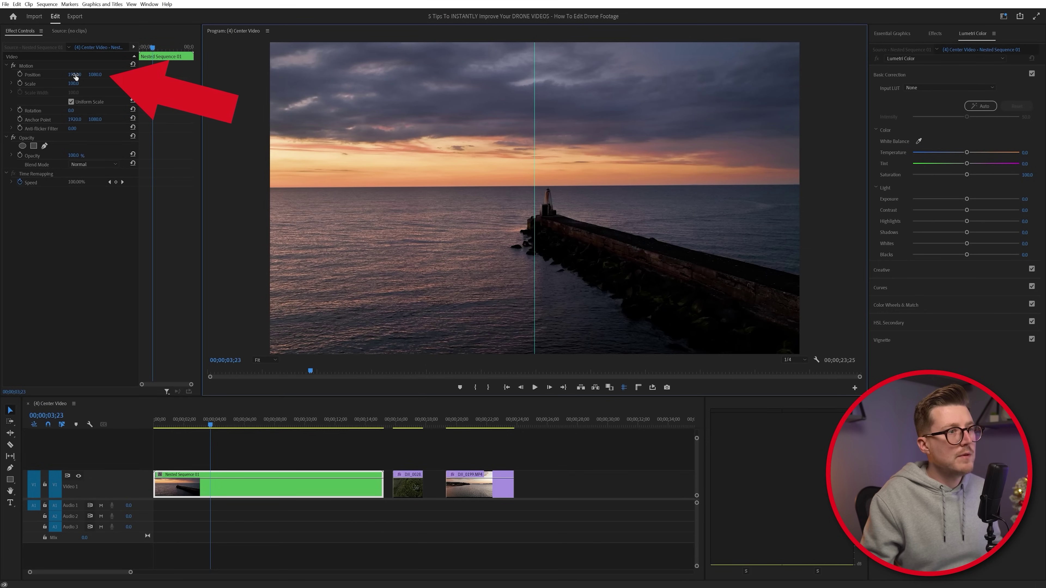
left_click_drag(75, 77, 37, 77)
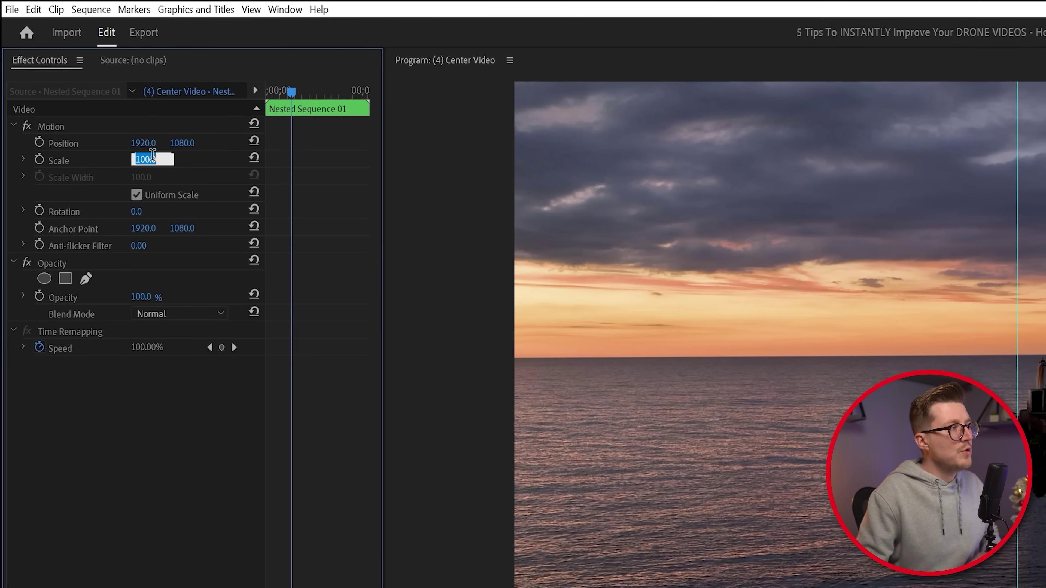
type("110")
key("Return")
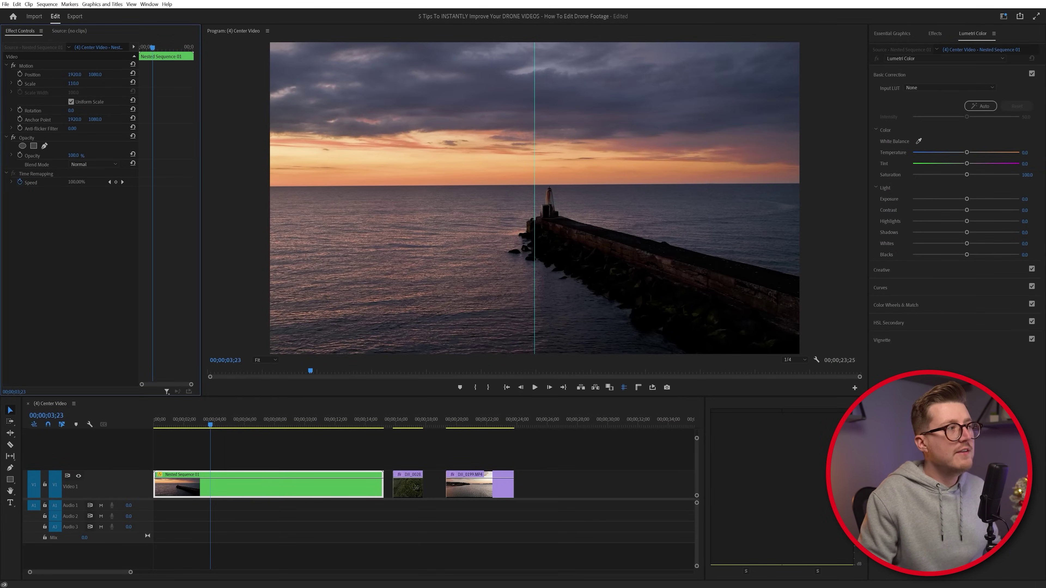
Step: Shift the nested sequence horizontally until the lighthouse sits on the centre guide, and play the sequence
left_click_drag(75, 74, 32, 74)
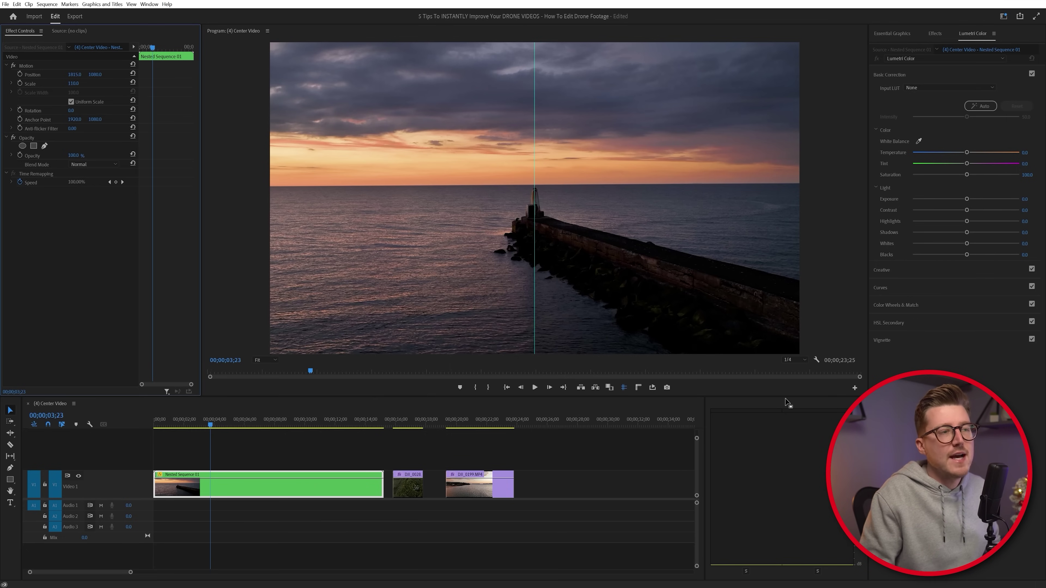
left_click(534, 392)
left_click(535, 387)
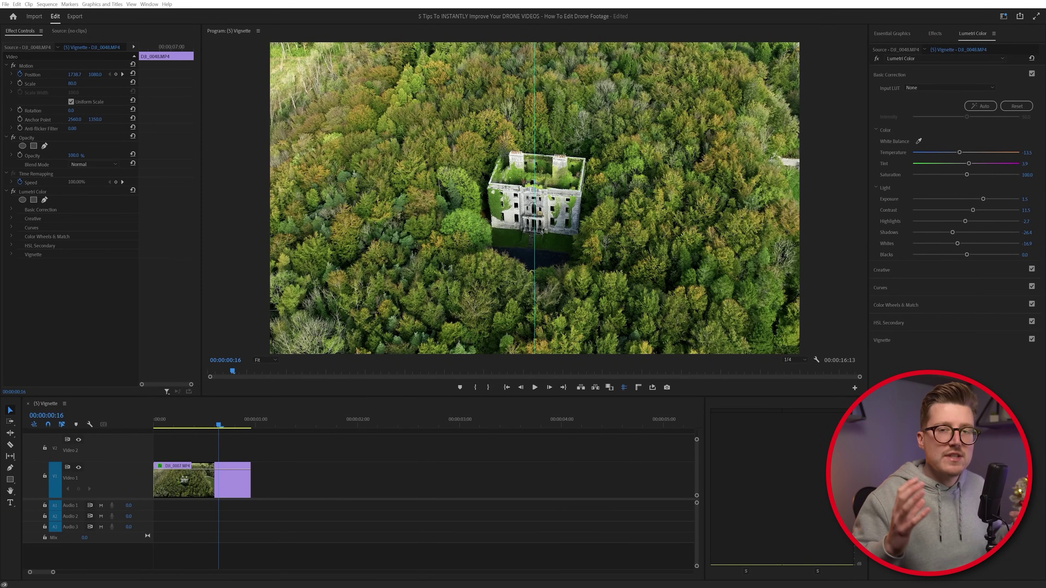
Step: Duplicate the DJI_0007.MP4 clip onto Video 2 above the original in the Vignette sequence, and go to 00:00:00:08
left_click(164, 486)
left_click(272, 424)
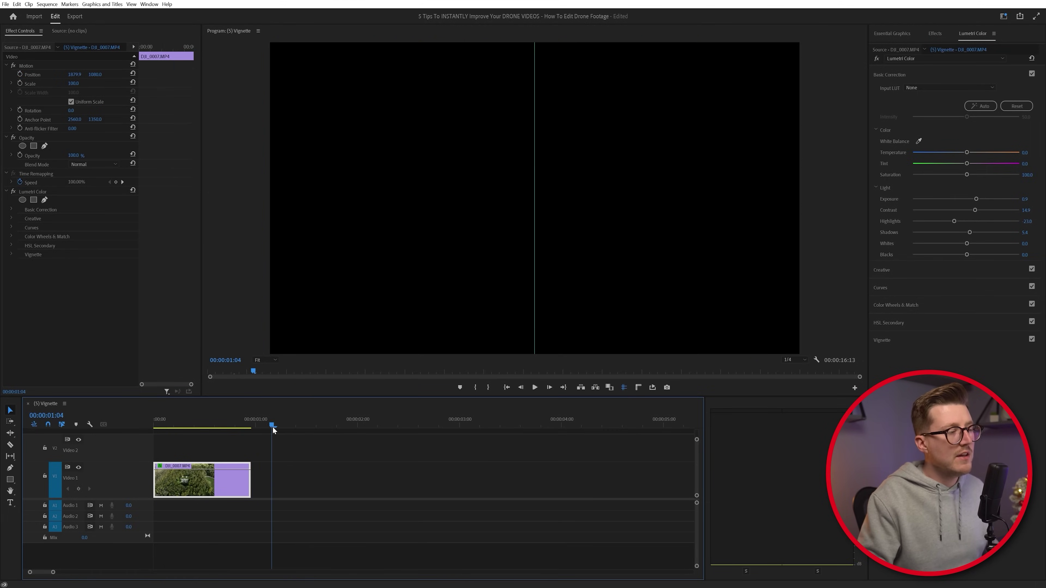
key("ctrl+v")
left_click_drag(298, 489, 181, 449)
left_click(186, 426)
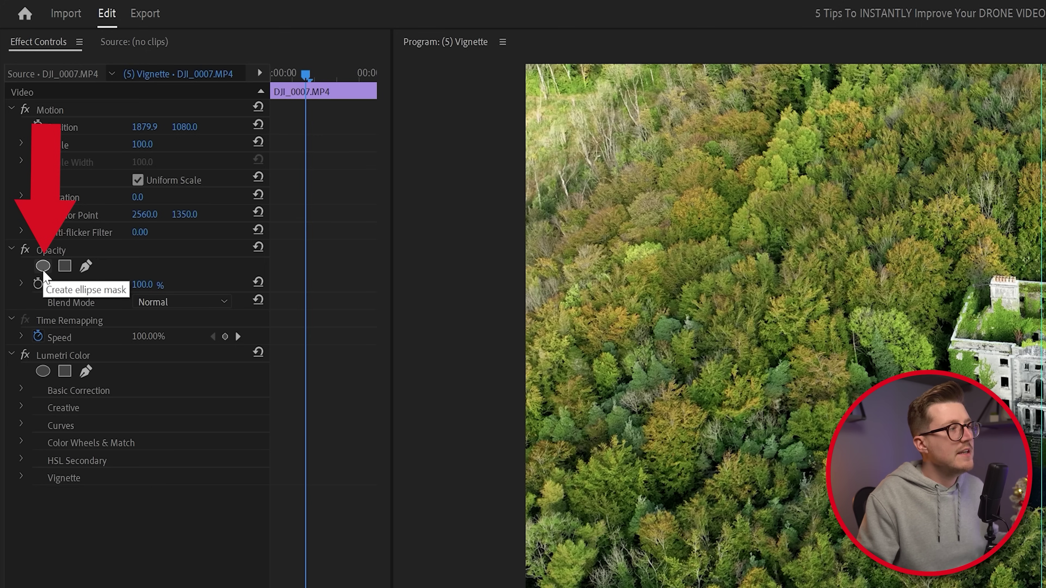
Step: Create an ellipse opacity mask on the duplicate, and reshape it into a wide oval centred around the ruined building
left_click(44, 271)
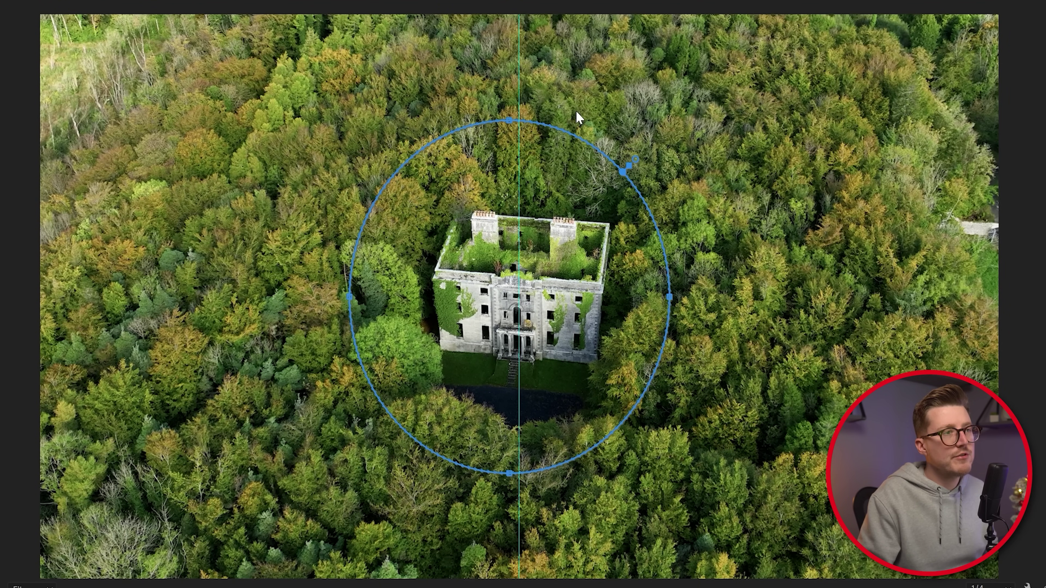
left_click_drag(668, 293, 815, 293)
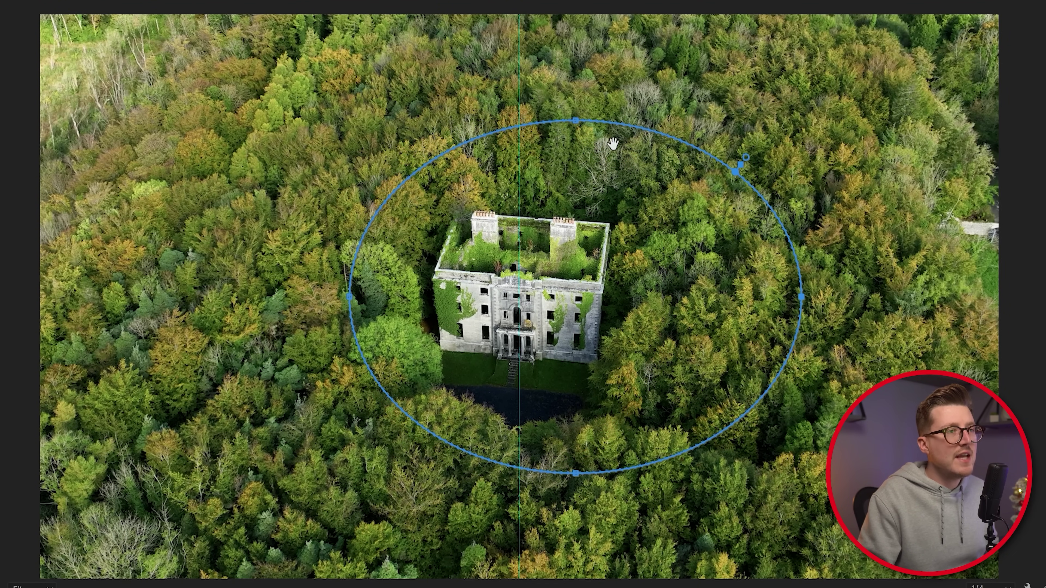
left_click_drag(572, 119, 572, 189)
left_click_drag(632, 326, 580, 290)
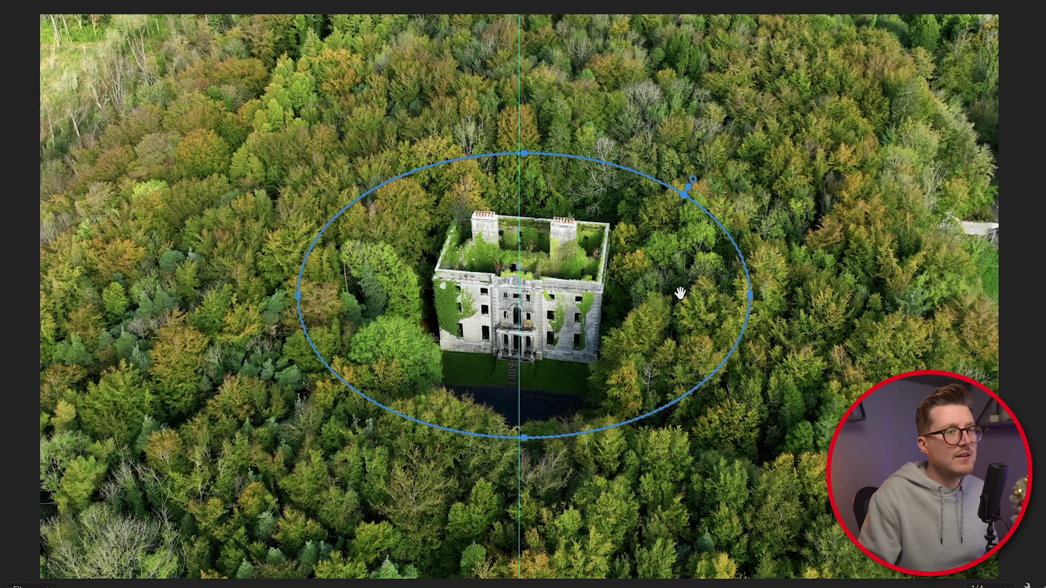
left_click_drag(750, 293, 724, 294)
left_click_drag(695, 242, 708, 236)
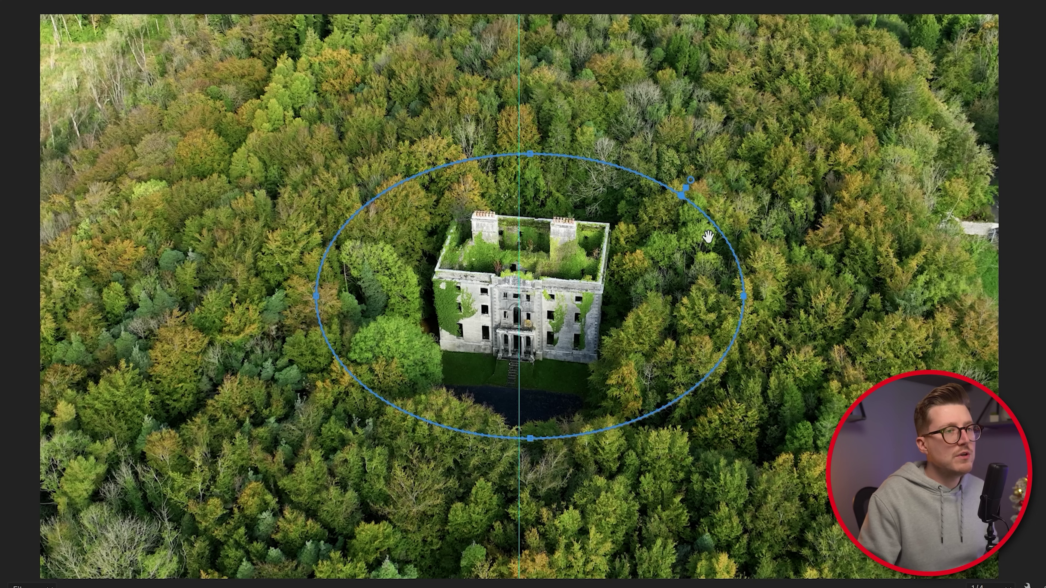
left_click_drag(744, 296, 741, 296)
left_click_drag(528, 154, 529, 166)
left_click_drag(656, 287, 651, 272)
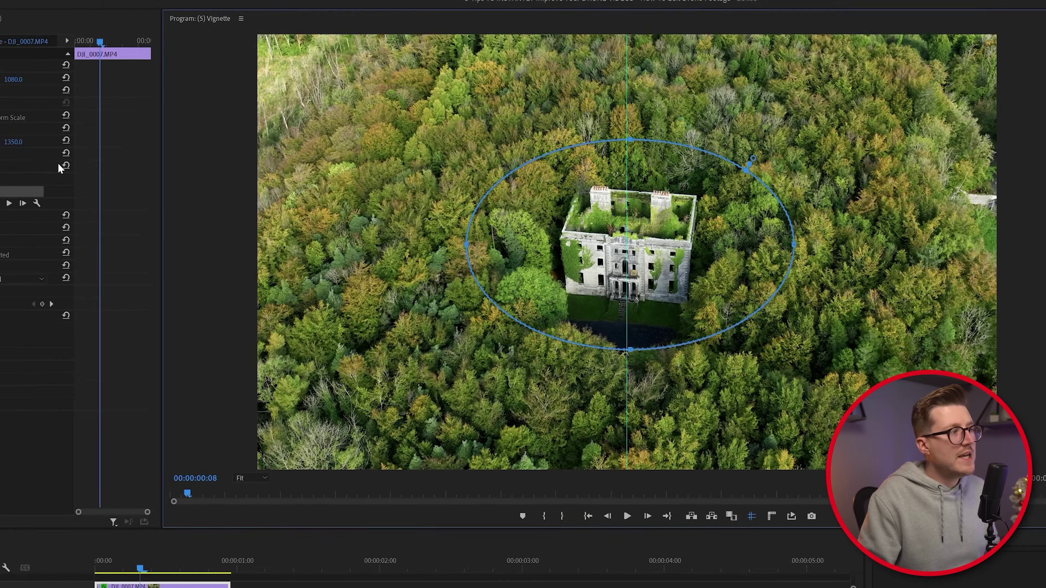
Step: Invert and feather the ellipse mask, and set the duplicate's Basic Correction exposure to 0.0
left_click(86, 239)
left_click_drag(87, 205, 208, 205)
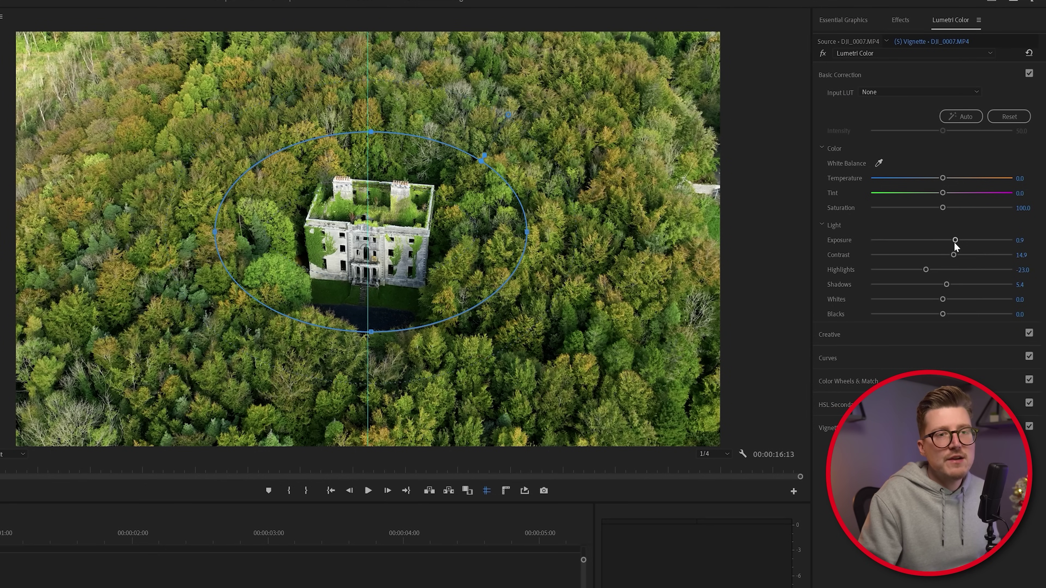
left_click_drag(954, 240, 936, 240)
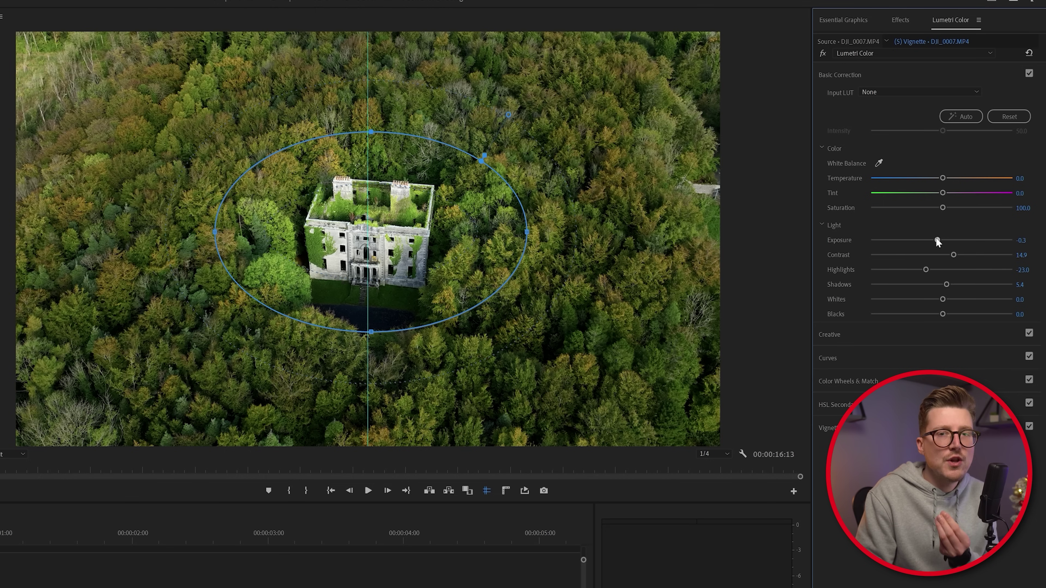
left_click_drag(939, 240, 942, 241)
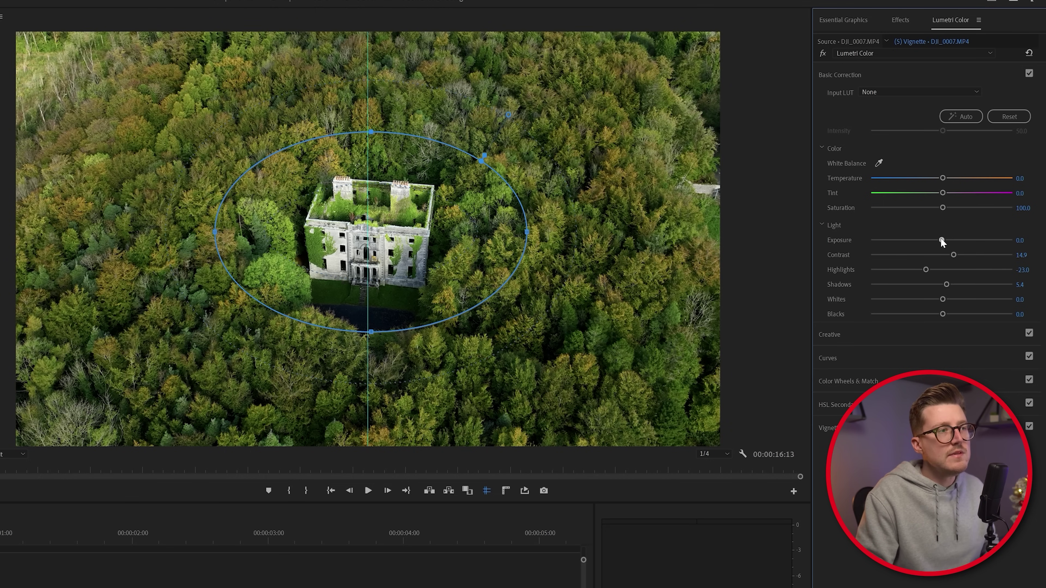